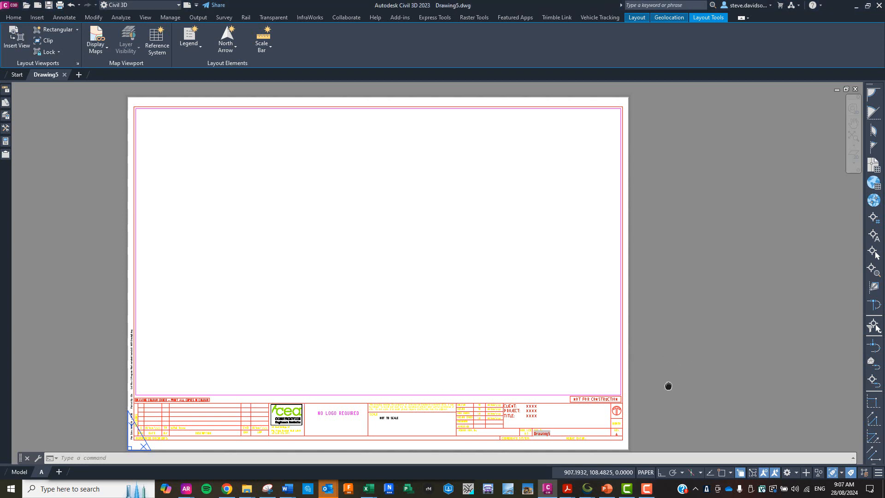
Examine the title block's attribute tags, prompts and values in the Enhanced Attribute Editor, including the revision entries.
{"action": "scroll", "coordinate": [668, 385], "scroll_direction": "up", "scroll_amount": 6}
{"action": "scroll", "coordinate": [553, 318], "scroll_direction": "up", "scroll_amount": 4}
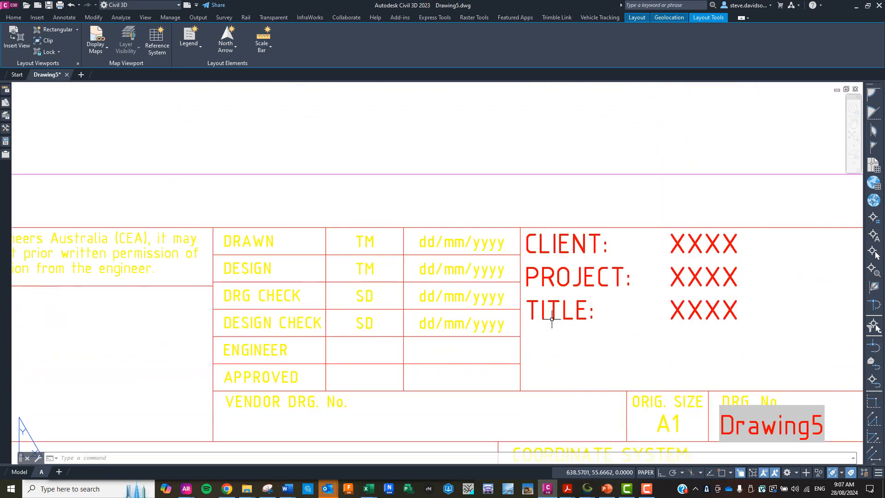
{"action": "scroll", "coordinate": [552, 318], "scroll_direction": "down", "scroll_amount": 2}
{"action": "scroll", "coordinate": [518, 312], "scroll_direction": "down", "scroll_amount": 2}
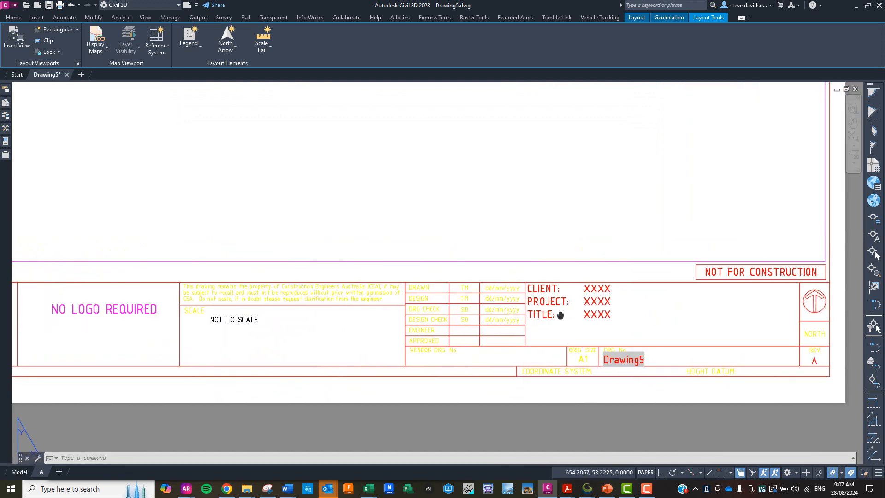
{"action": "middle_click_drag", "start_coordinate": [560, 315], "coordinate": [466, 313]}
{"action": "key", "text": "ctrl+a"}
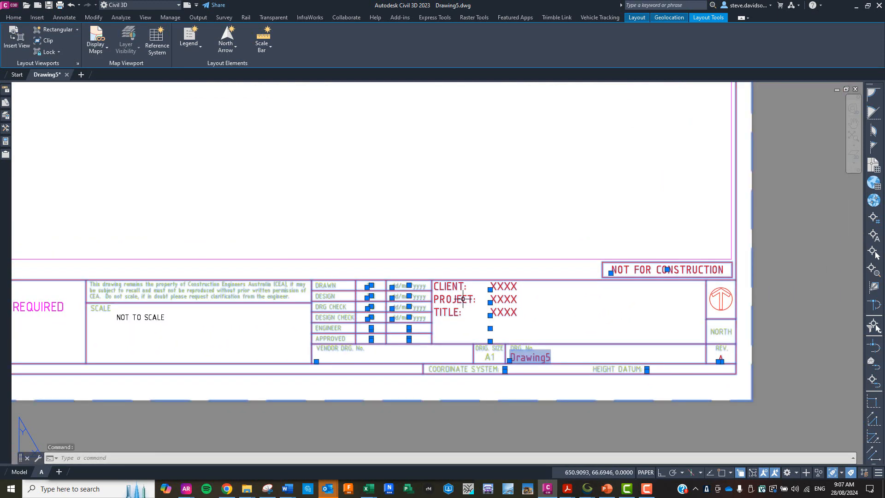
{"action": "key", "text": "Escape"}
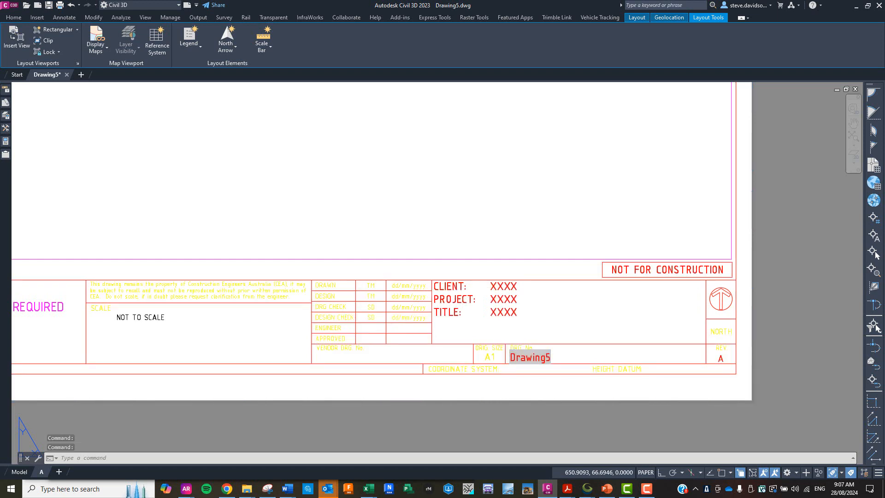
{"action": "double_click", "coordinate": [461, 299]}
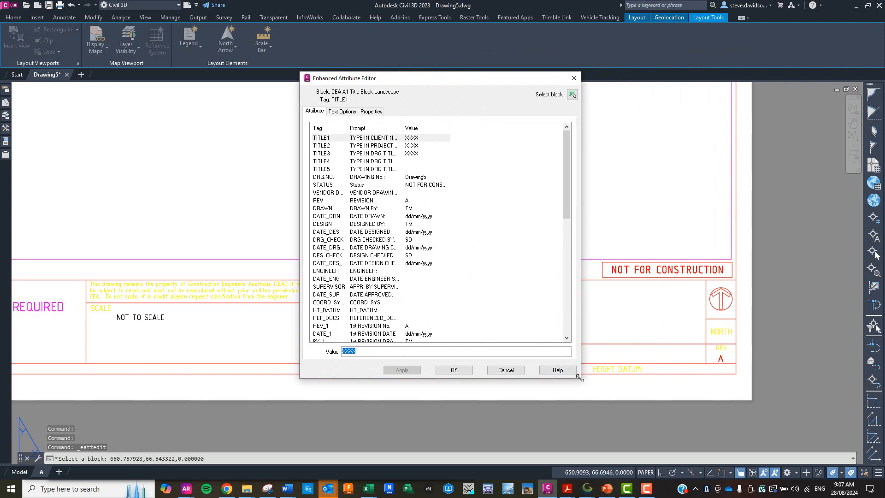
{"action": "left_click_drag", "start_coordinate": [580, 378], "coordinate": [595, 455]}
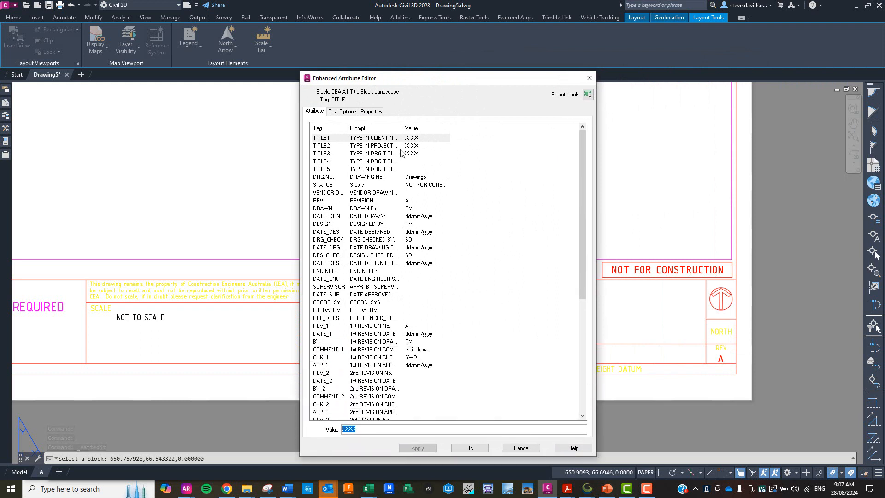
{"action": "scroll", "coordinate": [401, 153], "scroll_direction": "down", "scroll_amount": 8}
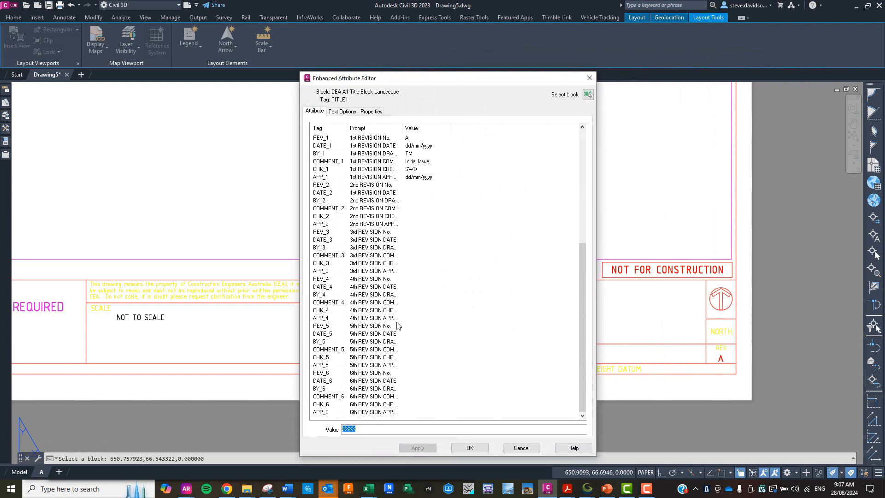
{"action": "scroll", "coordinate": [394, 348], "scroll_direction": "up", "scroll_amount": 6}
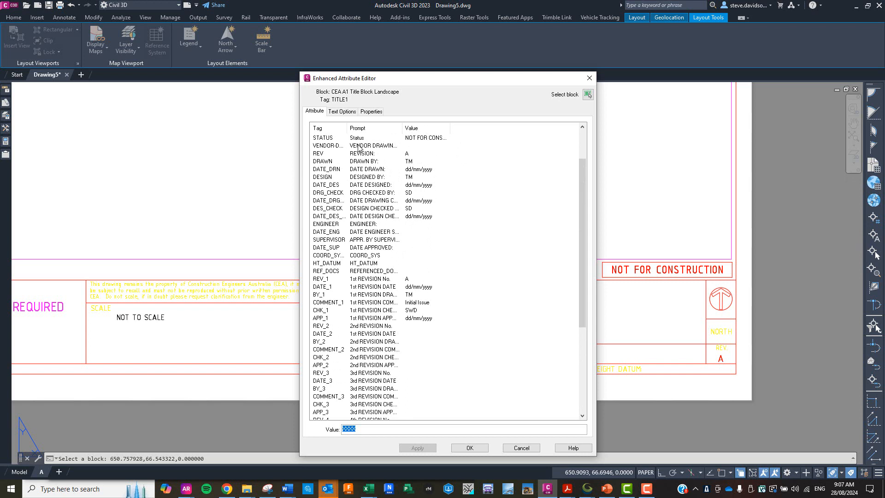
{"action": "scroll", "coordinate": [362, 155], "scroll_direction": "down", "scroll_amount": 6}
{"action": "scroll", "coordinate": [364, 242], "scroll_direction": "up", "scroll_amount": 7}
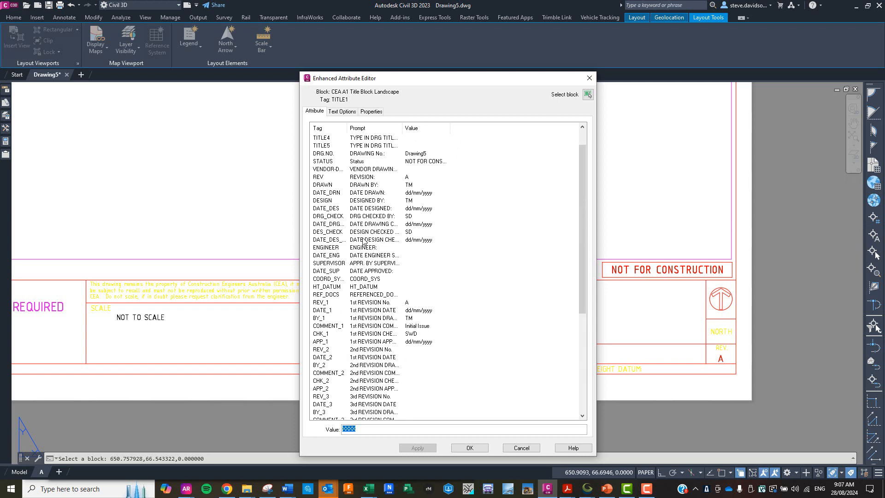
{"action": "scroll", "coordinate": [364, 242], "scroll_direction": "down", "scroll_amount": 6}
{"action": "scroll", "coordinate": [367, 238], "scroll_direction": "up", "scroll_amount": 6}
{"action": "left_click", "coordinate": [589, 78]}
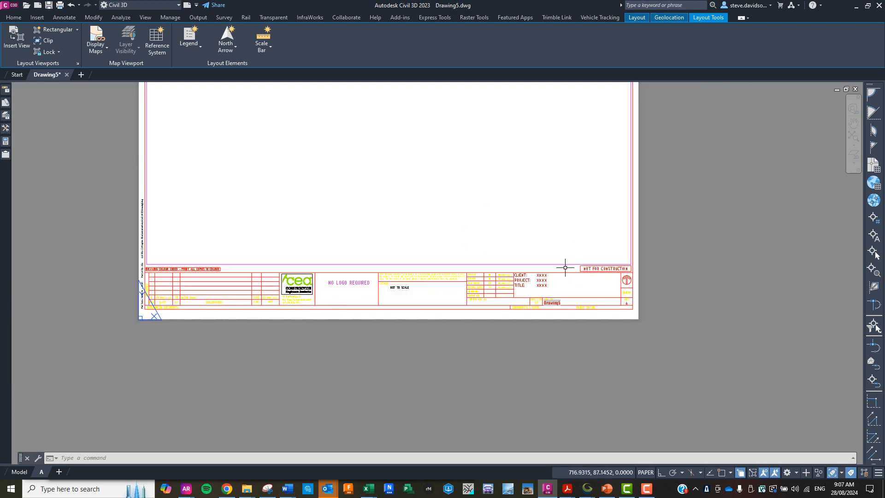
{"action": "scroll", "coordinate": [521, 258], "scroll_direction": "down", "scroll_amount": 3}
{"action": "middle_click_drag", "start_coordinate": [560, 263], "coordinate": [535, 304]}
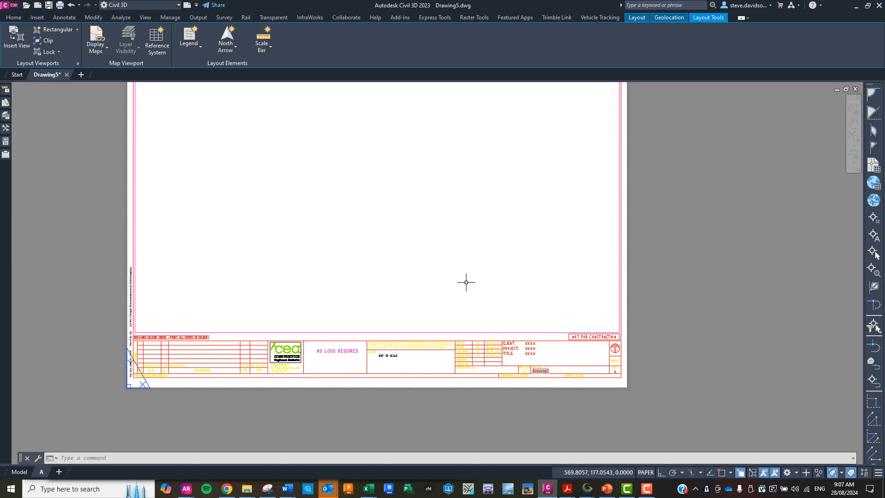
{"action": "middle_click_drag", "start_coordinate": [435, 289], "coordinate": [426, 341]}
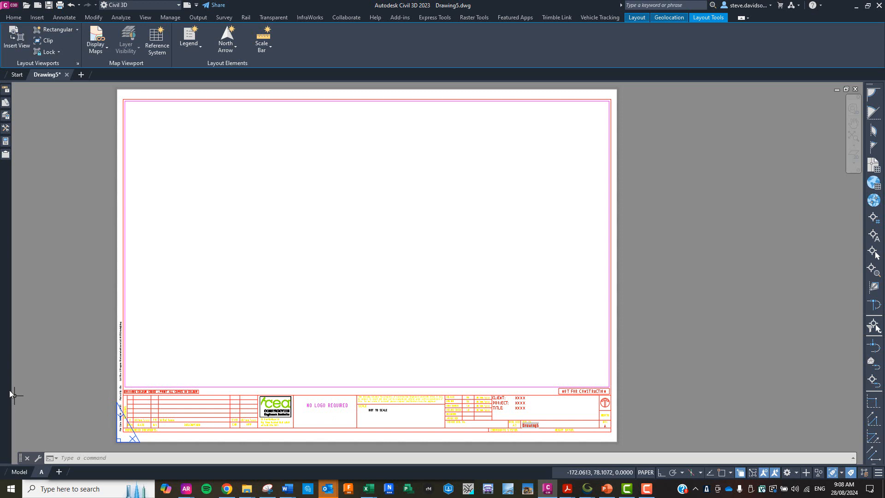
{"action": "left_click", "coordinate": [106, 457]}
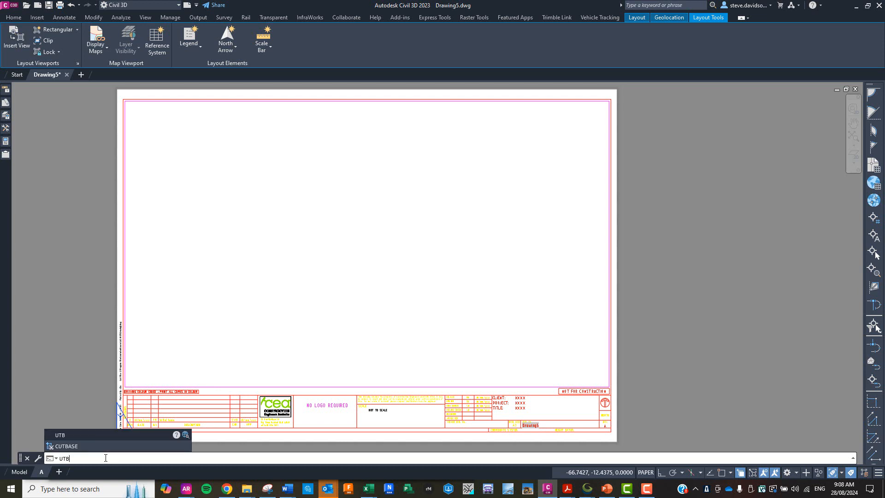
{"action": "key", "text": "Return"}
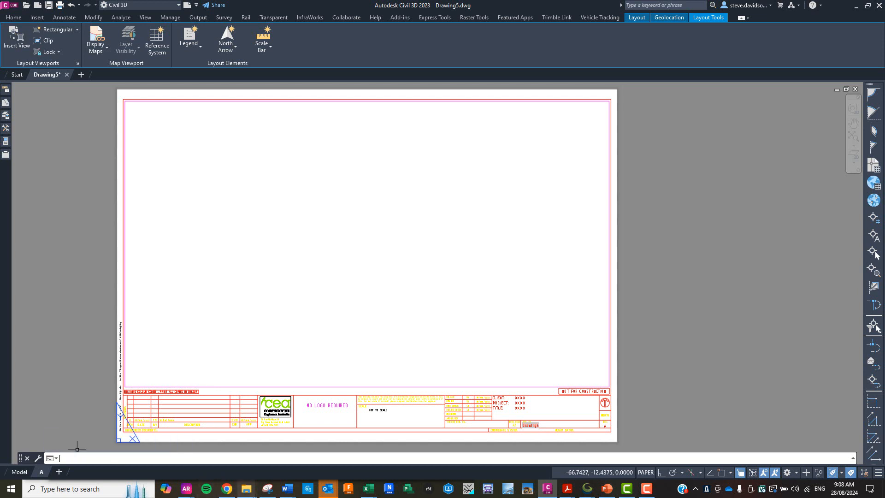
{"action": "key", "text": "Escape"}
Switch to File Explorer and open the C:\AutoCad_Local\0 LISP Routines folder.
{"action": "mouse_move", "coordinate": [247, 493]}
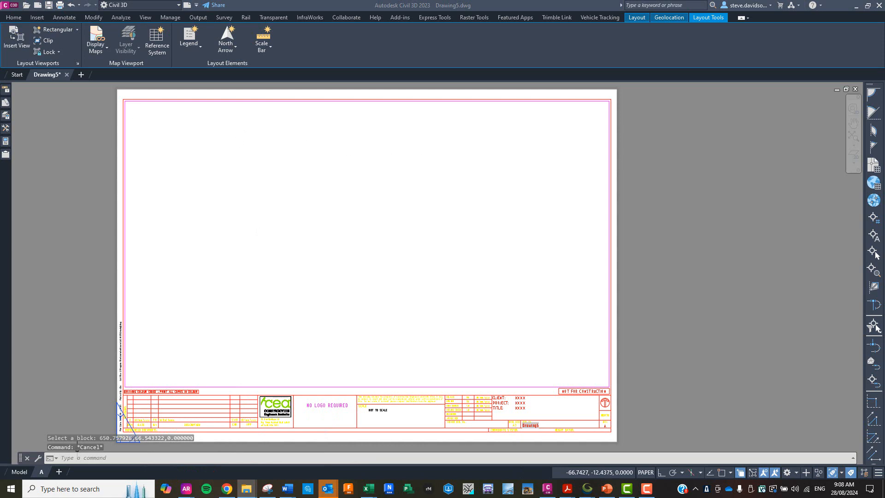
{"action": "left_click_drag", "start_coordinate": [0, 176], "coordinate": [745, 91]}
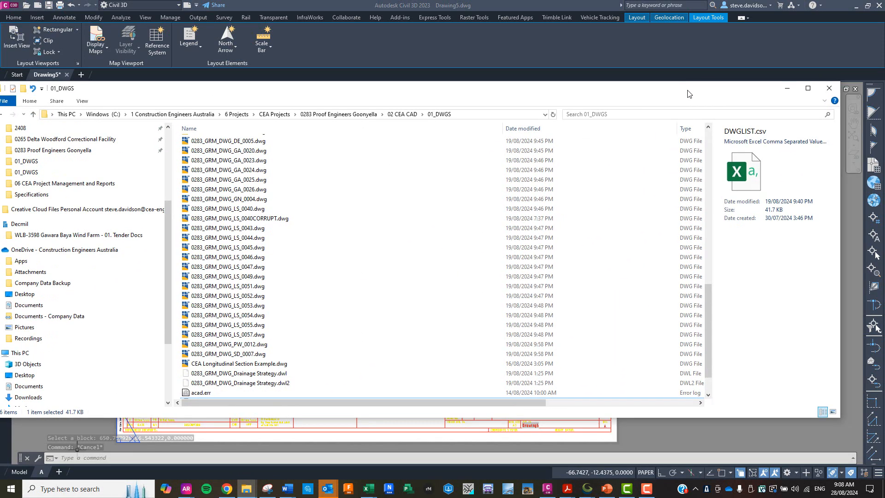
{"action": "scroll", "coordinate": [395, 159], "scroll_direction": "up", "scroll_amount": 6}
{"action": "scroll", "coordinate": [83, 174], "scroll_direction": "up", "scroll_amount": 4}
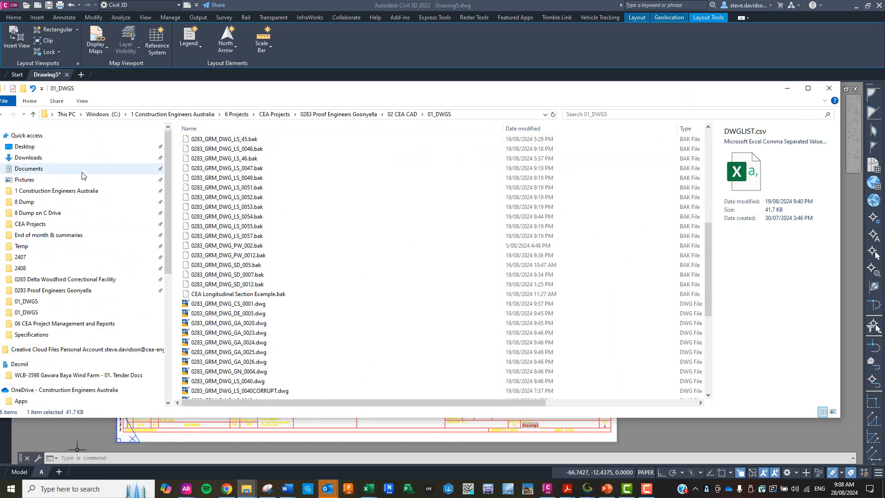
{"action": "left_click", "coordinate": [101, 114]}
{"action": "double_click", "coordinate": [216, 162]}
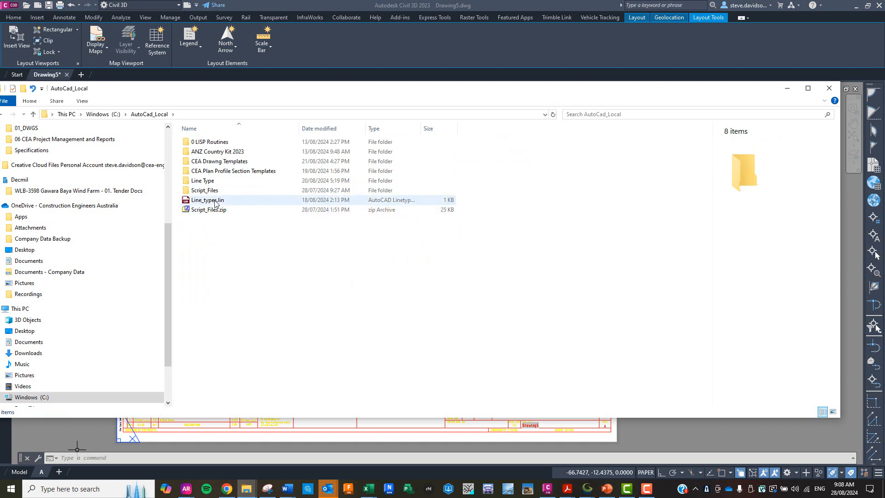
{"action": "mouse_move", "coordinate": [206, 192]}
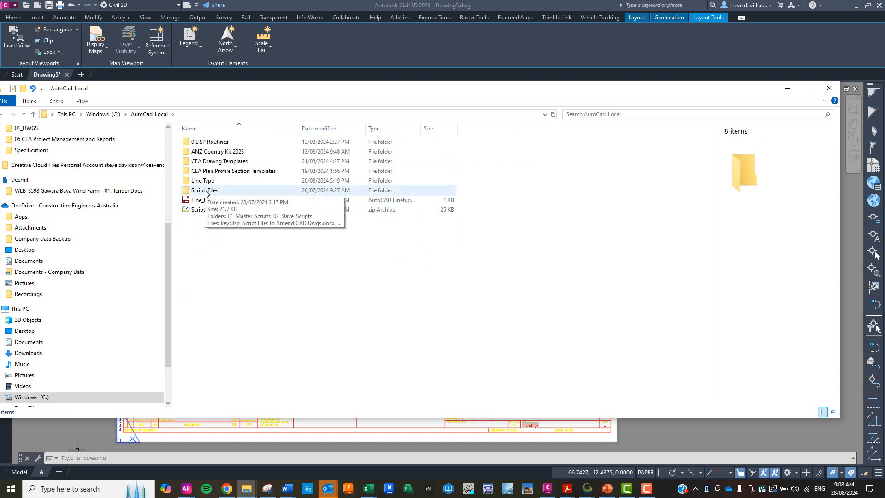
{"action": "double_click", "coordinate": [214, 142]}
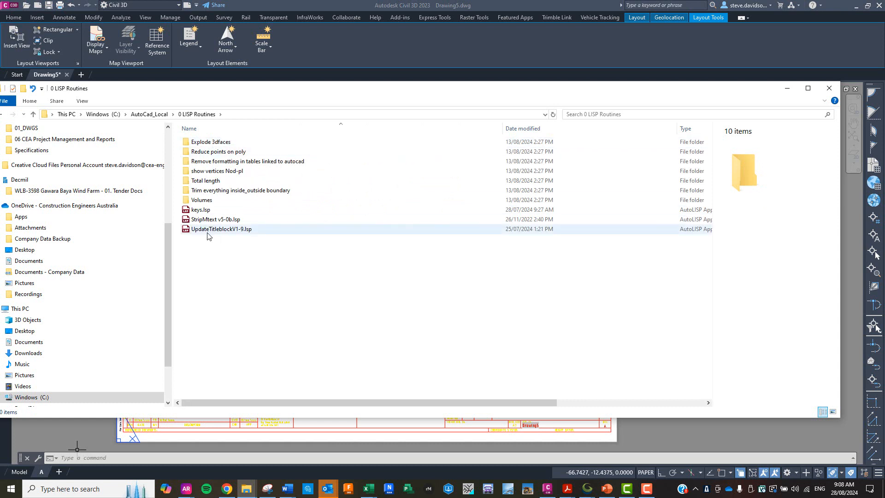
{"action": "mouse_move", "coordinate": [214, 234]}
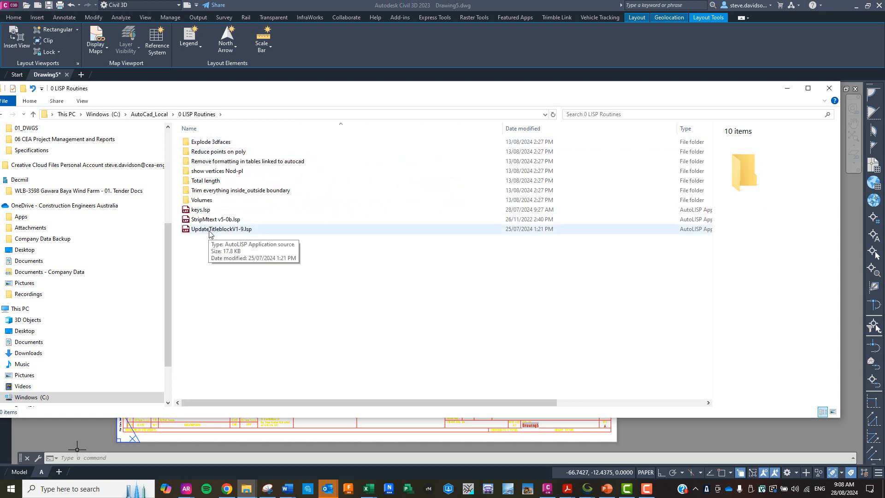
Load UpdateTitleblockV1-9.lsp from the 0 LISP Routines folder into the open Civil 3D drawing.
{"action": "mouse_move", "coordinate": [364, 89]}
{"action": "left_mouse_down"}
{"action": "mouse_move", "coordinate": [382, 12]}
{"action": "mouse_move", "coordinate": [441, 8]}
{"action": "left_mouse_up"}
{"action": "mouse_move", "coordinate": [336, 6]}
{"action": "left_mouse_down"}
{"action": "mouse_move", "coordinate": [518, 49]}
{"action": "mouse_move", "coordinate": [644, 46]}
{"action": "left_mouse_up"}
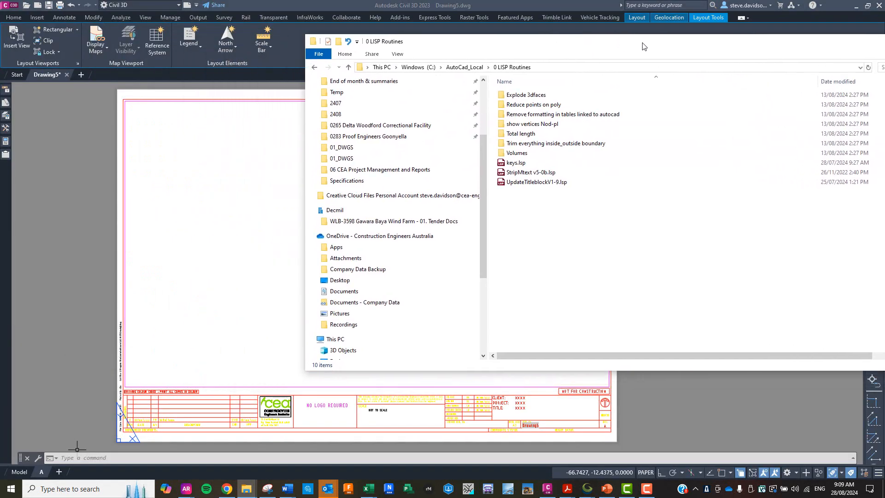
{"action": "left_click_drag", "start_coordinate": [537, 182], "coordinate": [216, 251]}
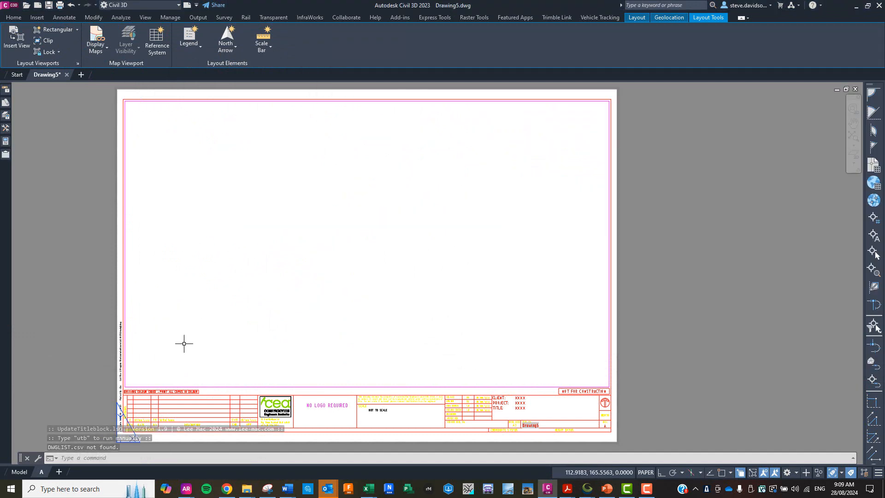
Use APPLOAD to check which LISP files the Startup Suite contains, and close the dialogs.
{"action": "left_click", "coordinate": [115, 459]}
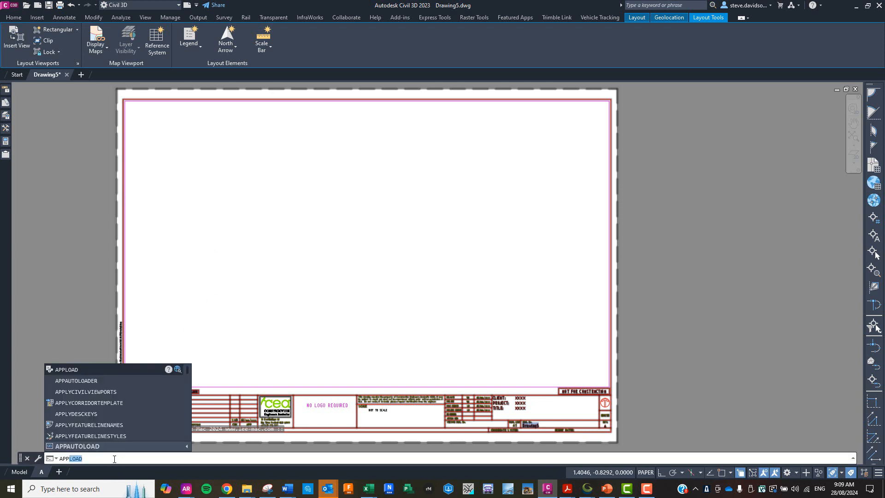
{"action": "key", "text": "Return"}
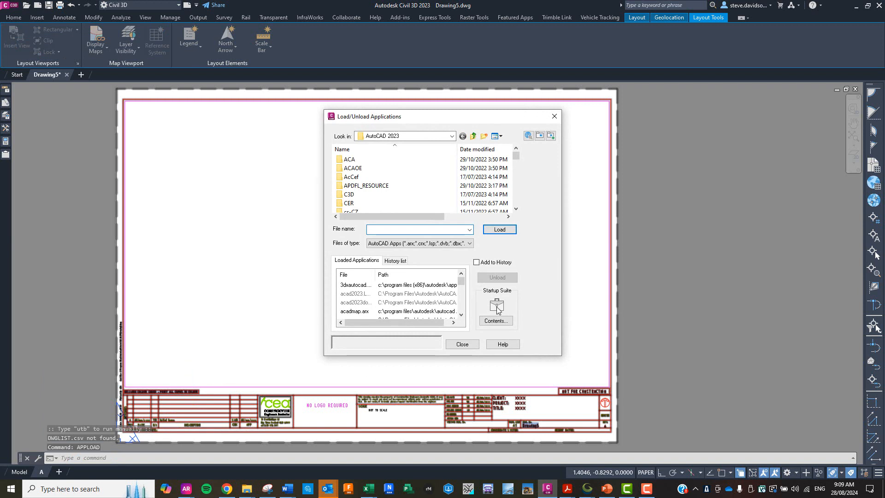
{"action": "left_click", "coordinate": [496, 320]}
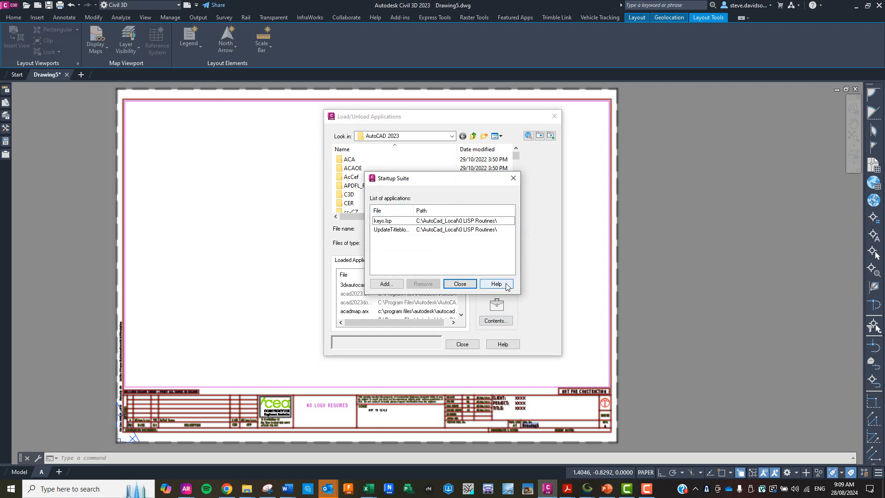
{"action": "left_click", "coordinate": [460, 284]}
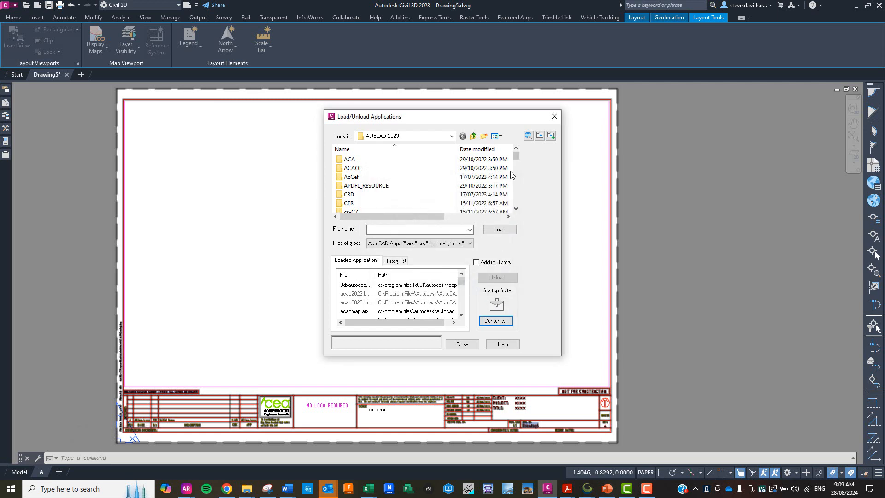
{"action": "left_click", "coordinate": [554, 117]}
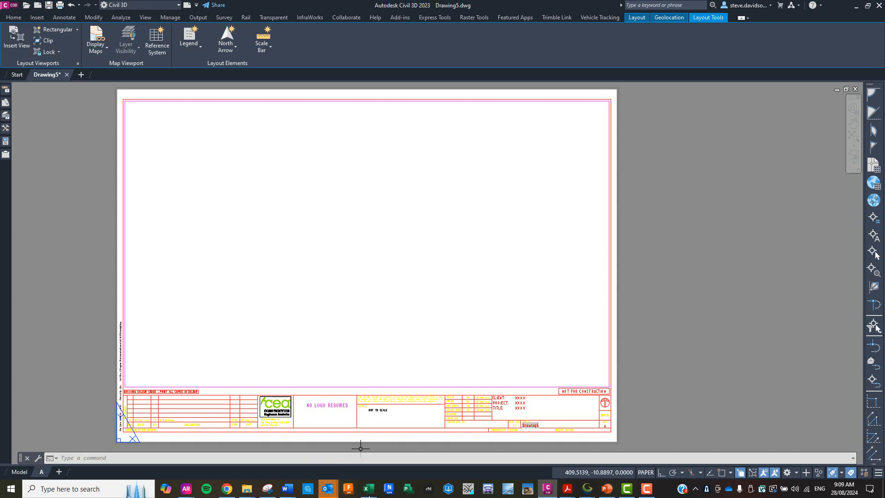
Switch to the 0300 Client Project's 01_DWGS folder, and review the title block columns of DWGLIST.csv in Excel.
{"action": "mouse_move", "coordinate": [244, 493]}
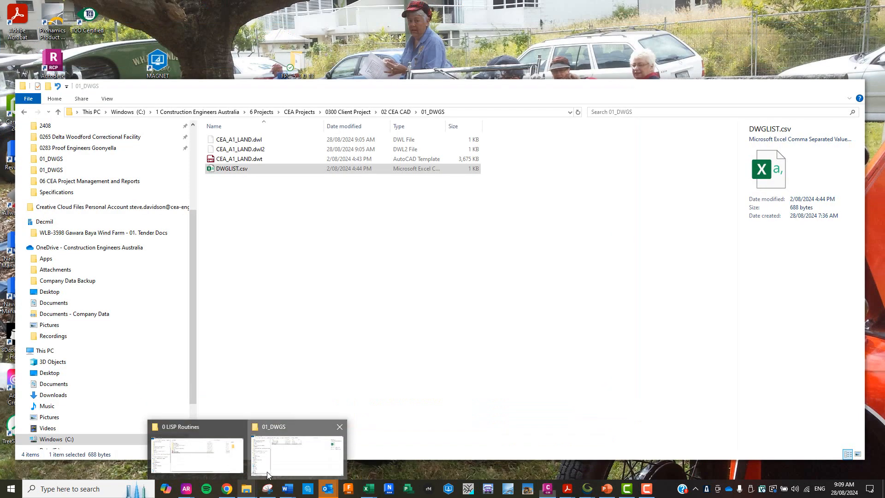
{"action": "left_click", "coordinate": [298, 450]}
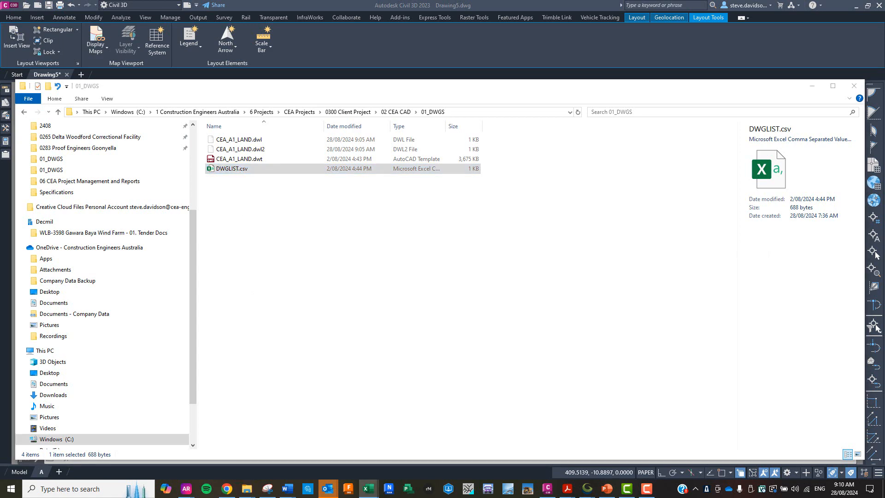
{"action": "left_click_drag", "start_coordinate": [0, 19], "coordinate": [503, 64]}
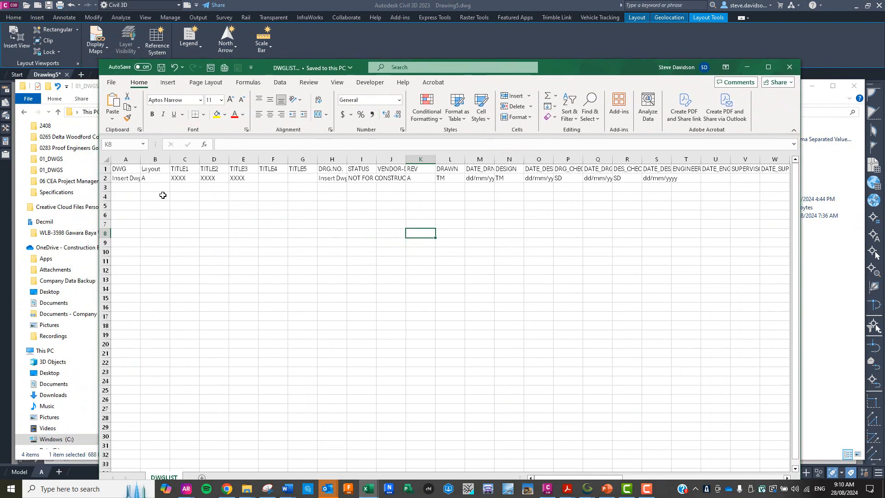
{"action": "scroll", "coordinate": [127, 244], "scroll_direction": "down", "scroll_amount": 5}
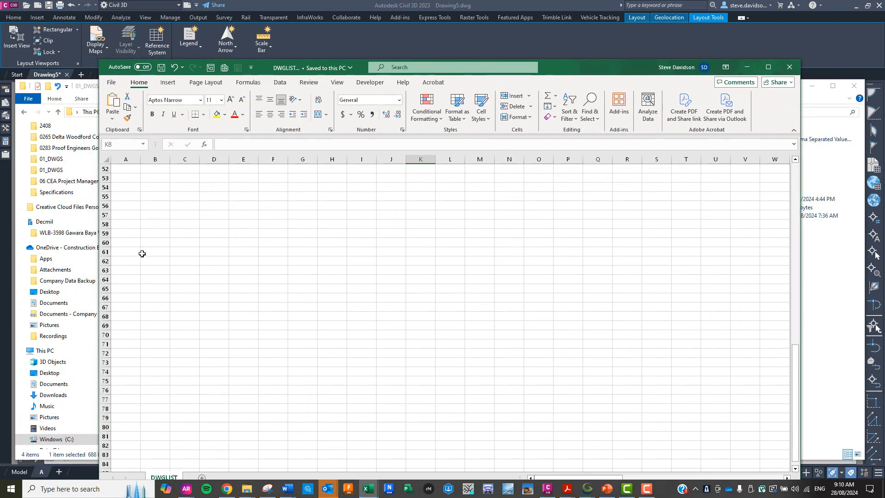
{"action": "scroll", "coordinate": [130, 265], "scroll_direction": "up", "scroll_amount": 10}
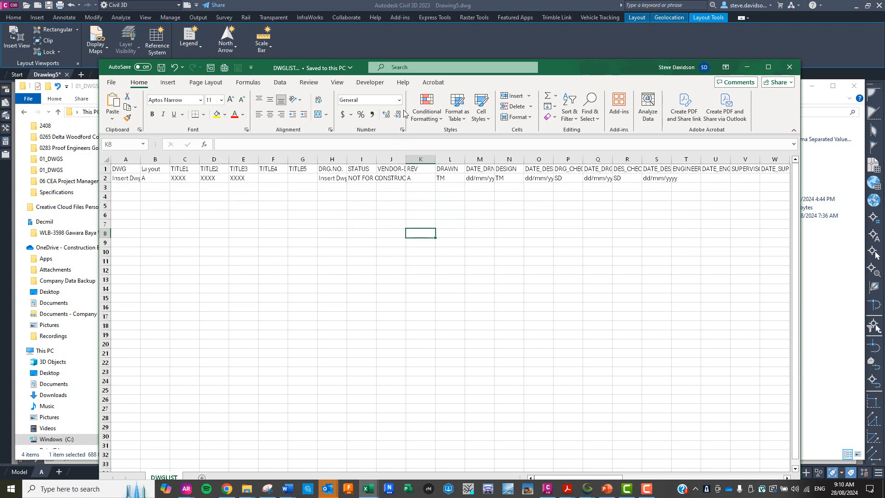
Move the DWGLIST spreadsheet window clear of the 01_DWGS folder window, and close that folder window.
{"action": "left_click_drag", "start_coordinate": [393, 69], "coordinate": [423, 275]}
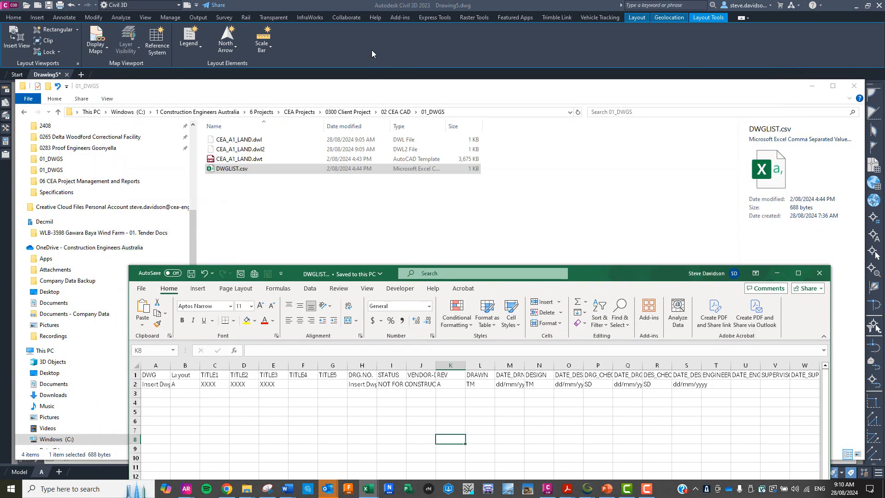
{"action": "left_click", "coordinate": [854, 86]}
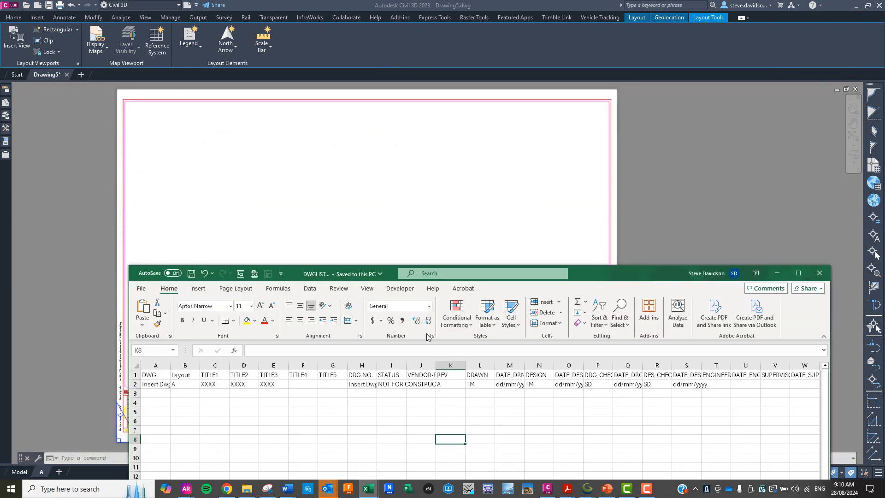
Set the DWG value in row 2 of DWGLIST.csv to 0300_ABC_DWG_PW_0003 and widen column A to fit it.
{"action": "left_click_drag", "start_coordinate": [498, 271], "coordinate": [512, 65]}
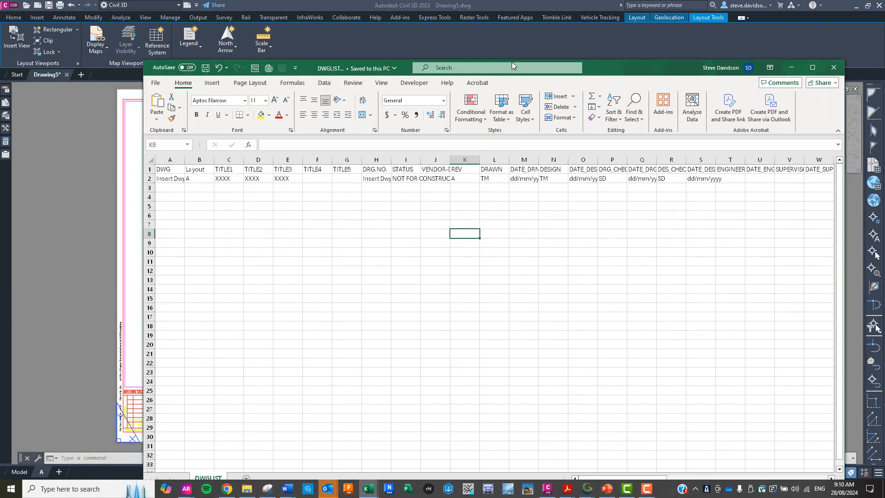
{"action": "left_click_drag", "start_coordinate": [177, 198], "coordinate": [185, 194]}
{"action": "left_click", "coordinate": [169, 181]}
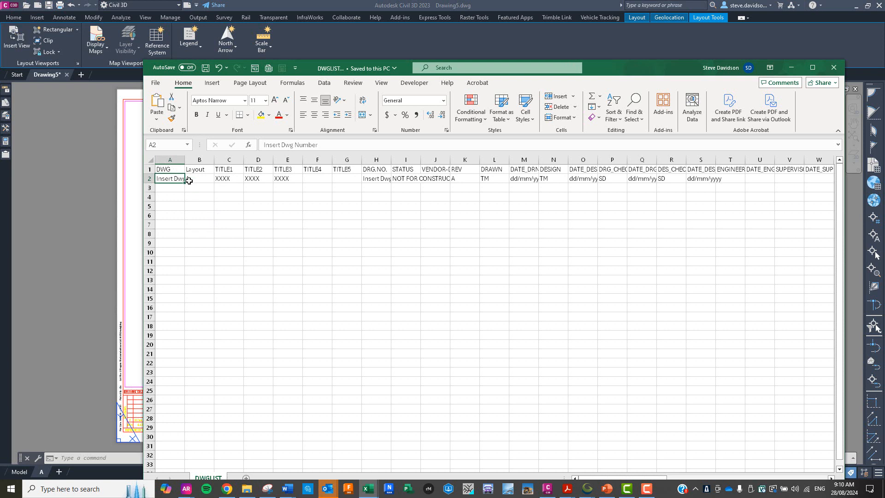
{"action": "type", "text": "0300-"}
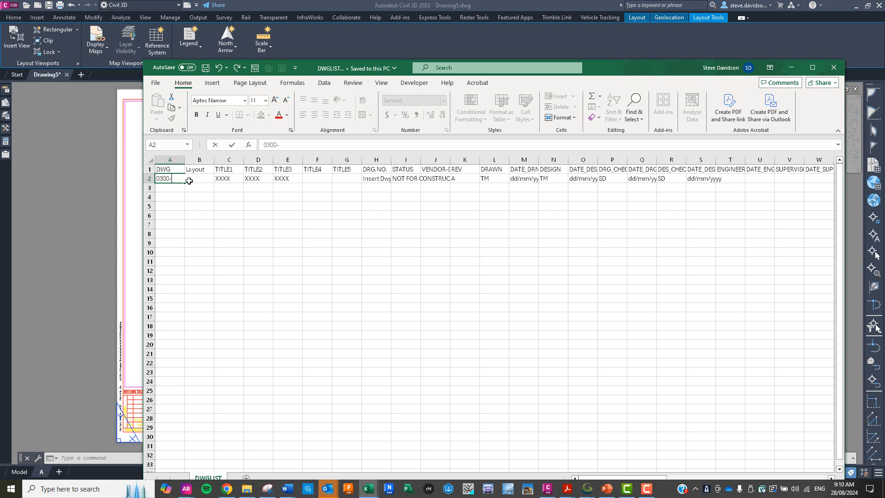
{"action": "type", "text": "ABC"}
{"action": "key", "text": "BackSpace"}
{"action": "key", "text": "BackSpace"}
{"action": "key", "text": "BackSpace"}
{"action": "key", "text": "BackSpace"}
{"action": "type", "text": "_ABC"}
{"action": "type", "text": "_DWG"}
{"action": "type", "text": "_PW_"}
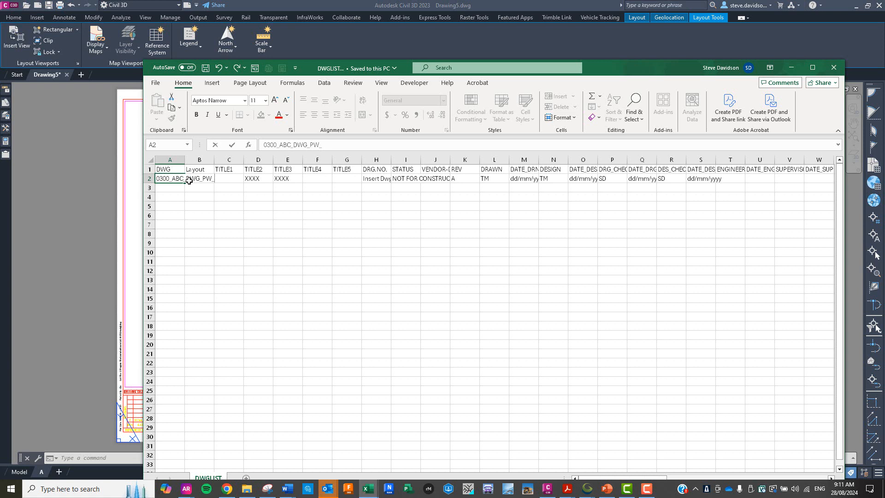
{"action": "type", "text": "0003"}
{"action": "key", "text": "Return"}
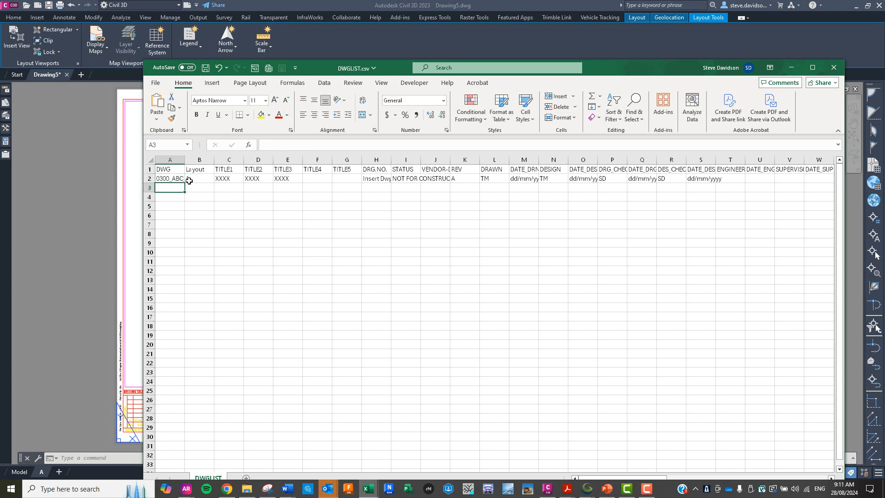
{"action": "double_click", "coordinate": [185, 159]}
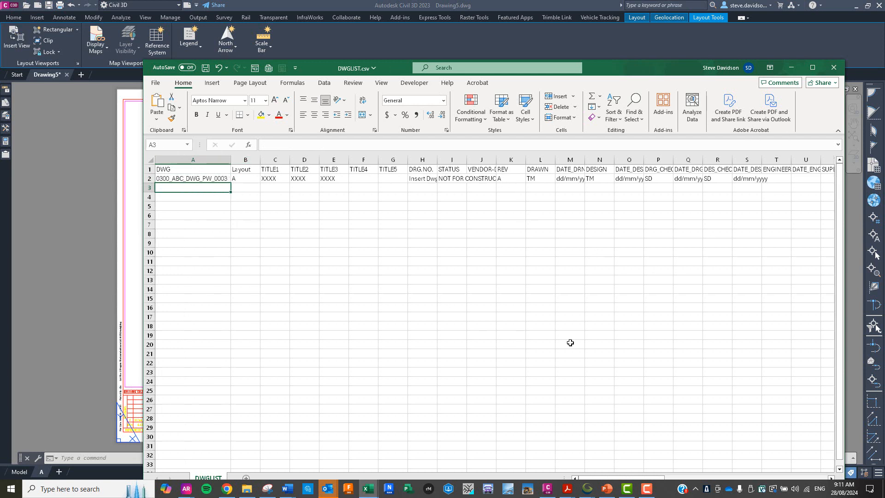
Copy the full drawing name text out of the DWG cell in row 2.
{"action": "left_click", "coordinate": [208, 179]}
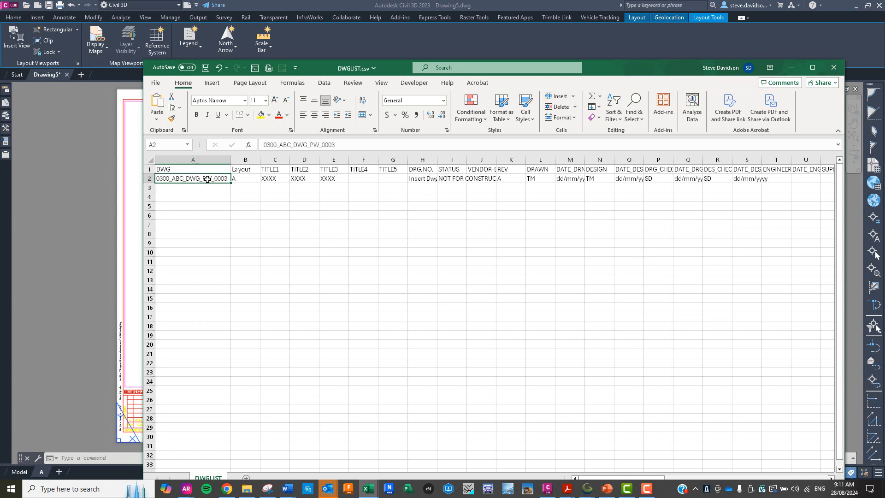
{"action": "left_click_drag", "start_coordinate": [347, 148], "coordinate": [262, 144]}
{"action": "right_click", "coordinate": [271, 143]}
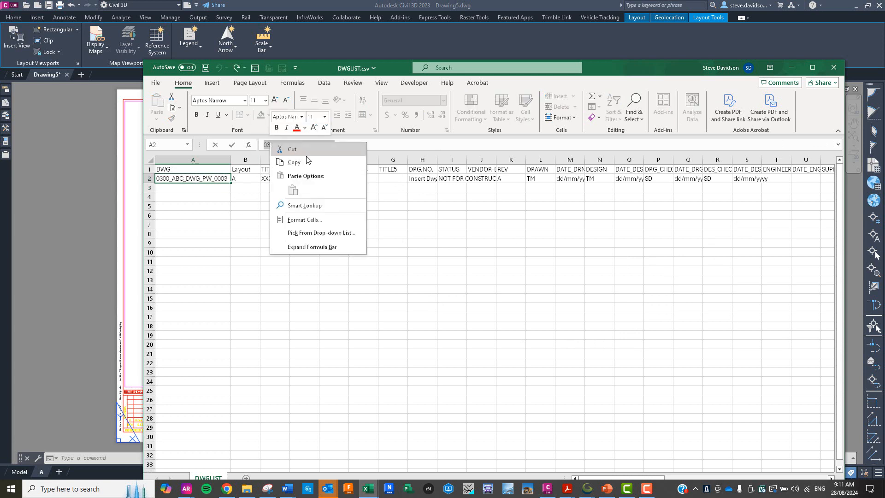
{"action": "left_click", "coordinate": [304, 162]}
Switch to Civil 3D and save the open drawing in the 01_DWGS folder as 0300_ABC_DWG_PW_0003, using the copied name.
{"action": "left_click", "coordinate": [136, 173]}
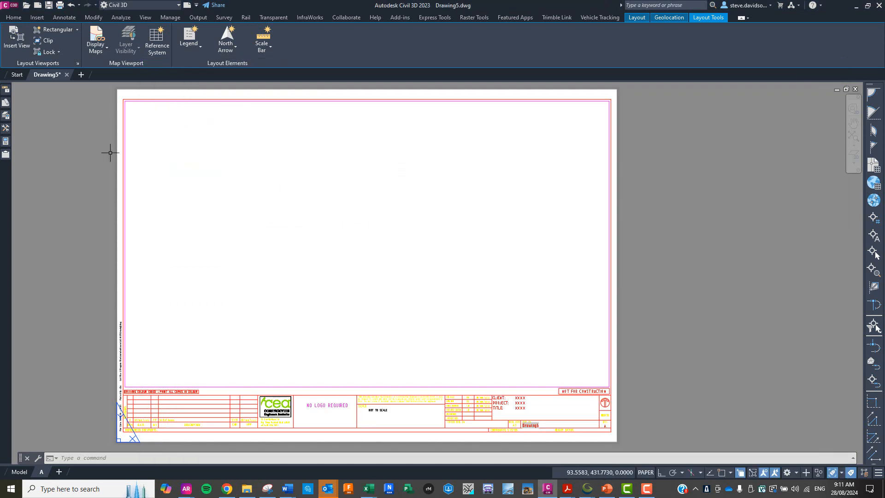
{"action": "left_click", "coordinate": [9, 5]}
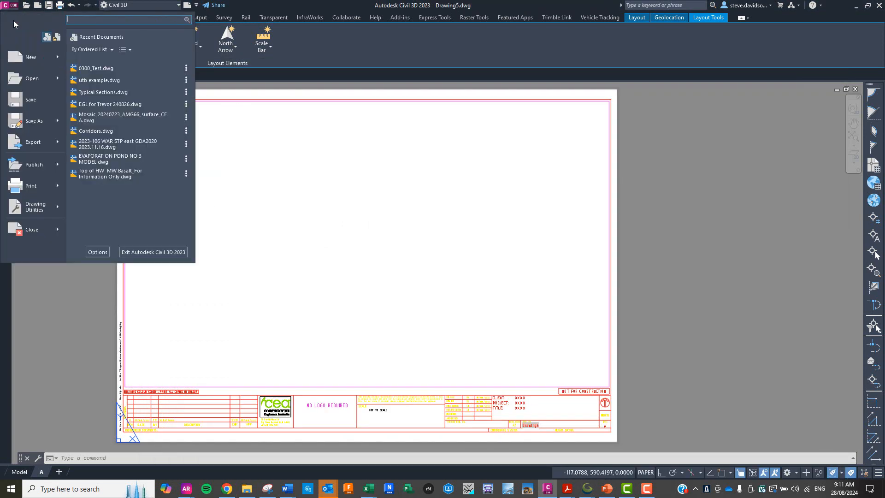
{"action": "left_click", "coordinate": [32, 121]}
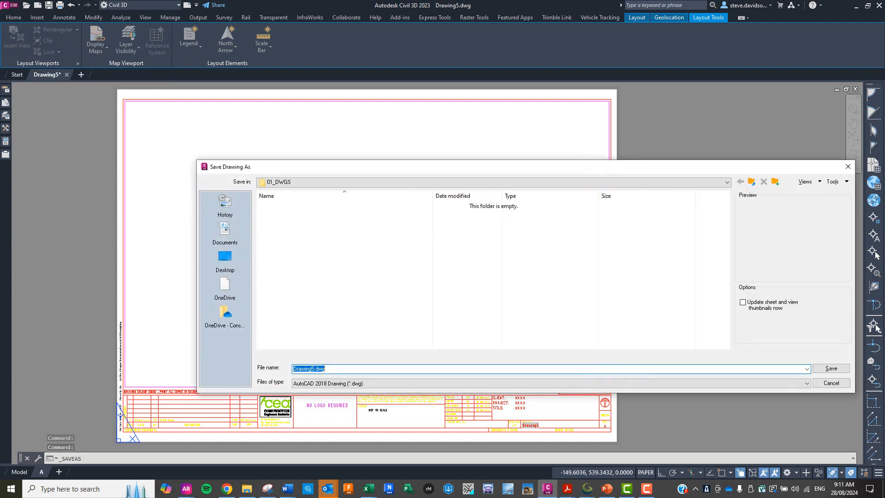
{"action": "left_click", "coordinate": [290, 184]}
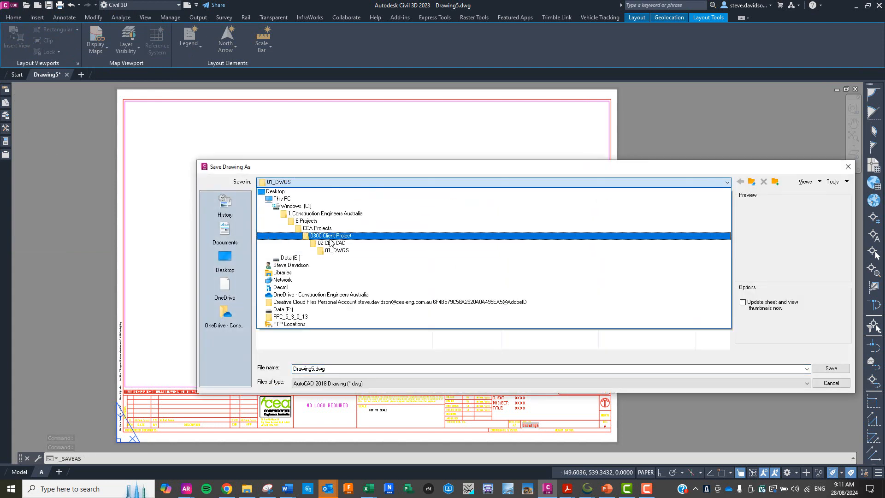
{"action": "left_click", "coordinate": [341, 251]}
{"action": "double_click", "coordinate": [318, 370]}
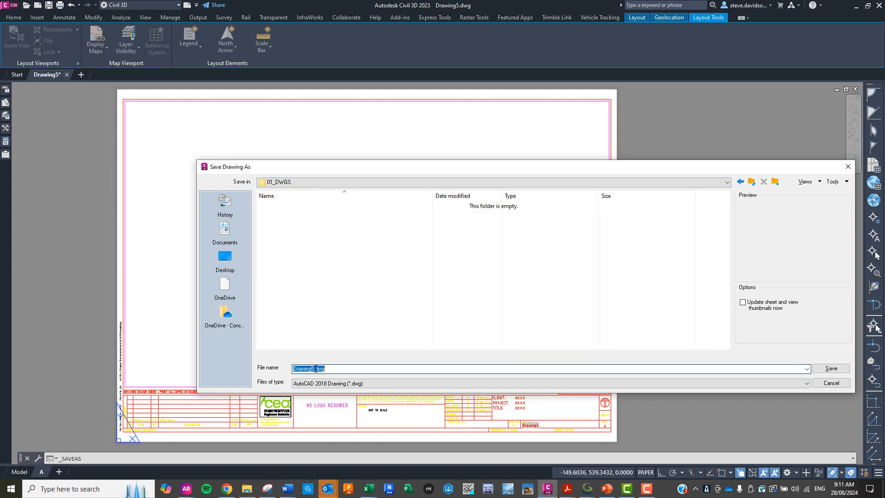
{"action": "key", "text": "ctrl+v"}
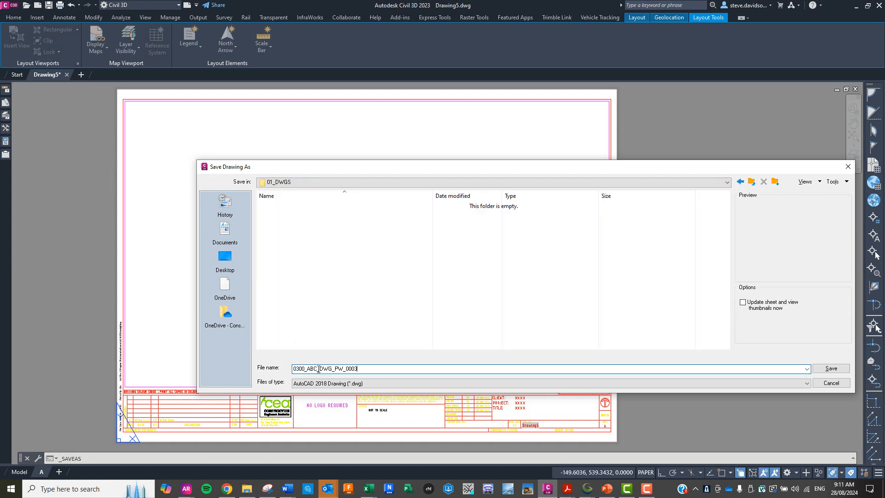
{"action": "left_click", "coordinate": [822, 369]}
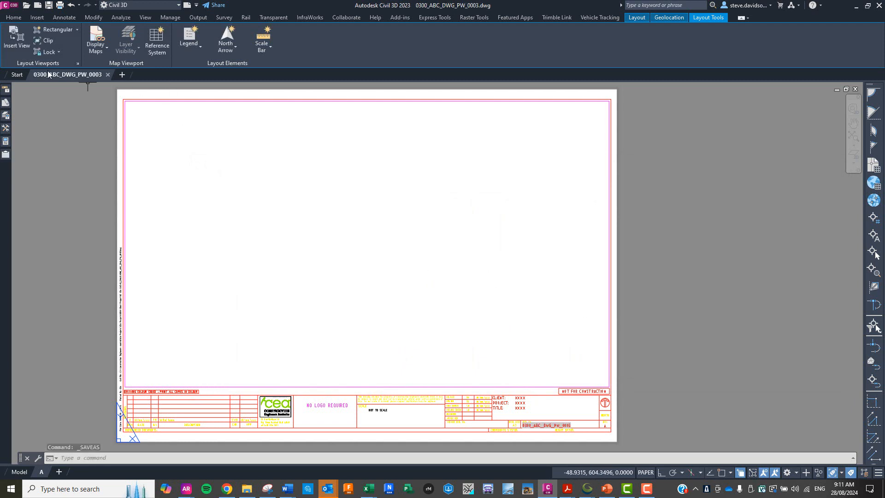
Check the drawing's file name and the DRG. No. field in its title block.
{"action": "mouse_move", "coordinate": [50, 74]}
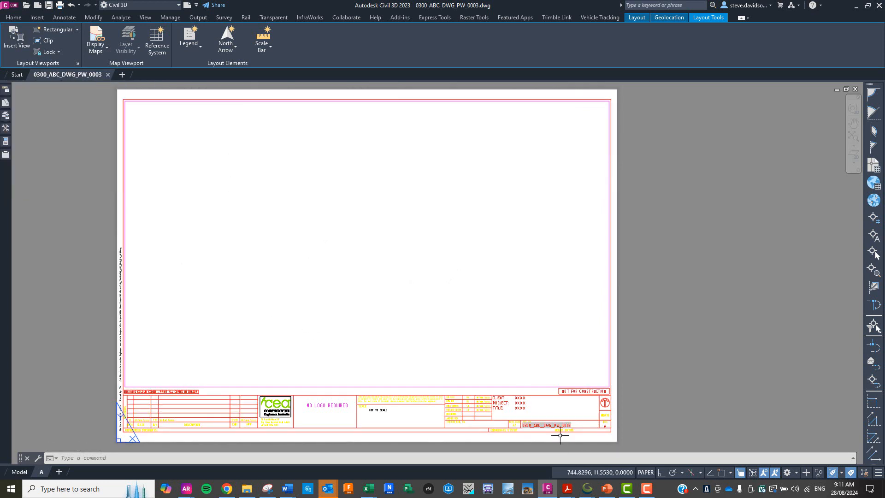
{"action": "scroll", "coordinate": [565, 433], "scroll_direction": "up", "scroll_amount": 6}
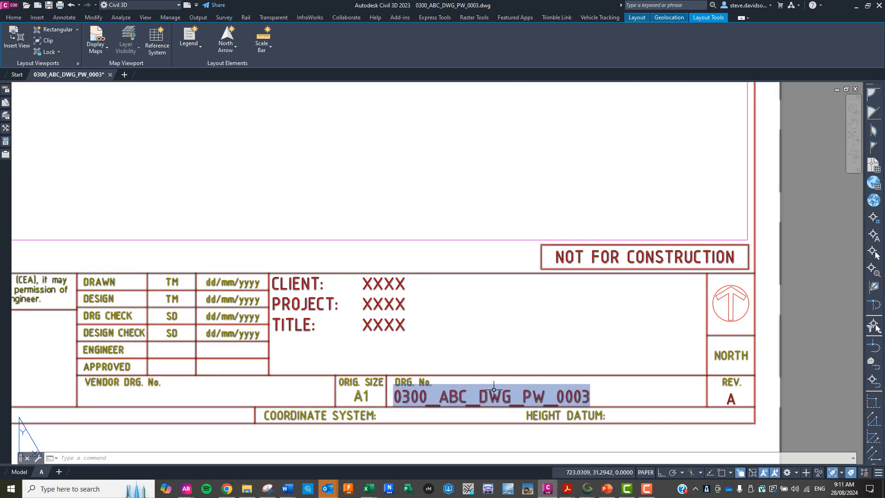
{"action": "scroll", "coordinate": [549, 370], "scroll_direction": "down", "scroll_amount": 6}
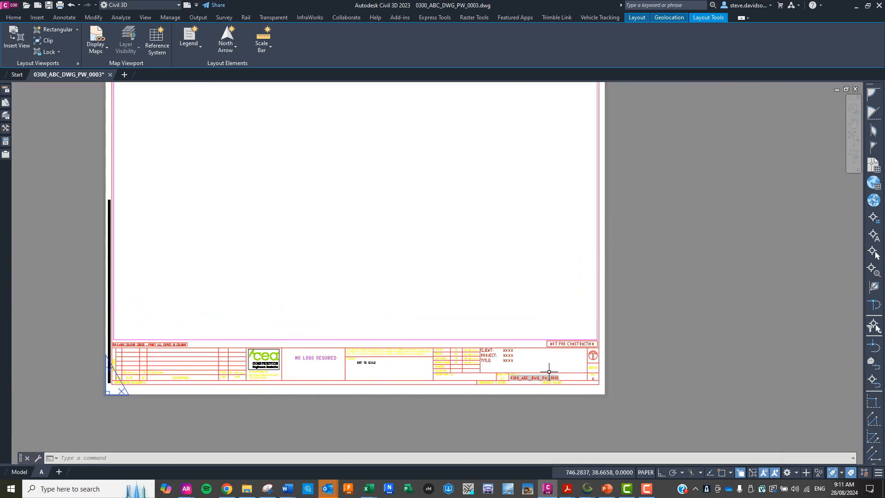
Compare the Layout value in row 2 of DWGLIST.csv in Excel with the layout's name in the Civil 3D drawing.
{"action": "left_click", "coordinate": [369, 490]}
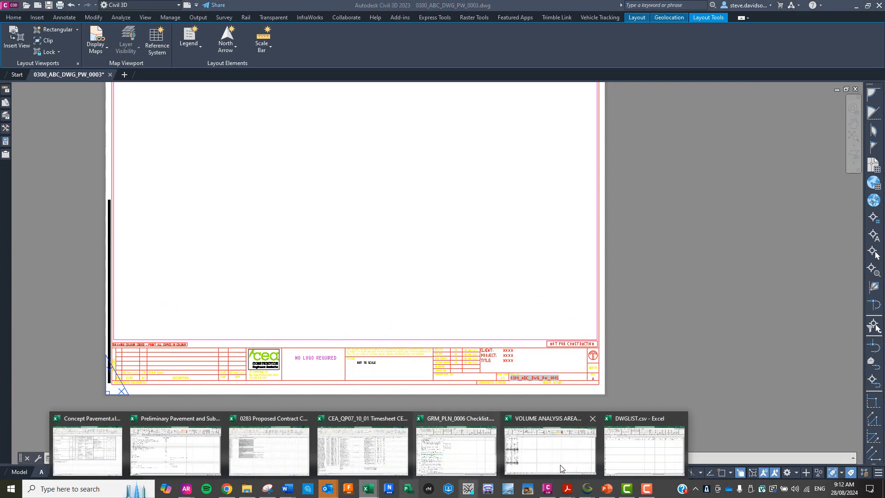
{"action": "left_click", "coordinate": [631, 461]}
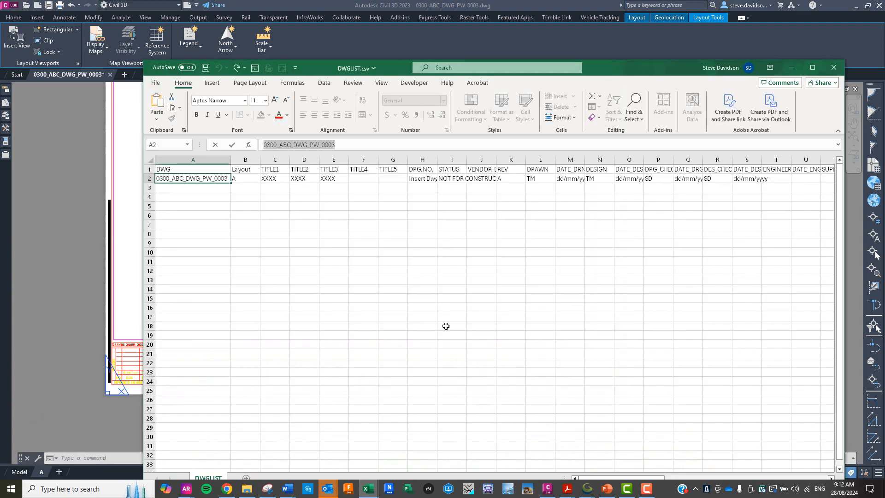
{"action": "left_click", "coordinate": [241, 178]}
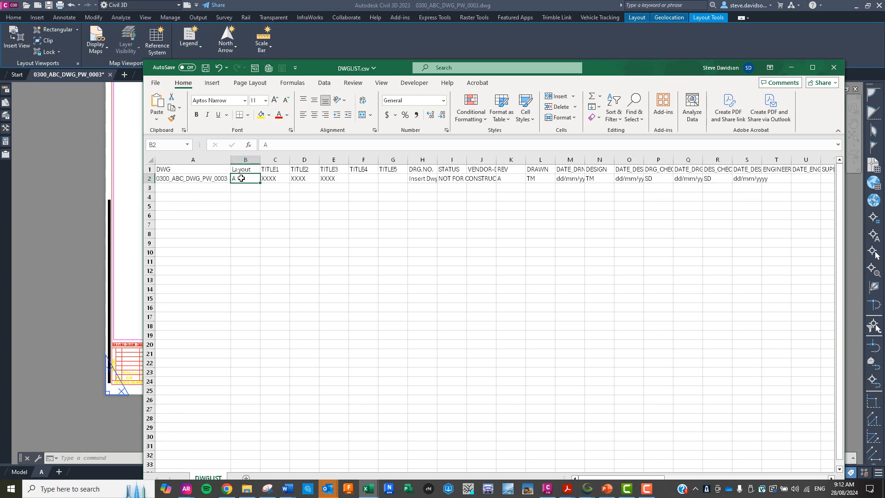
{"action": "left_click", "coordinate": [80, 411]}
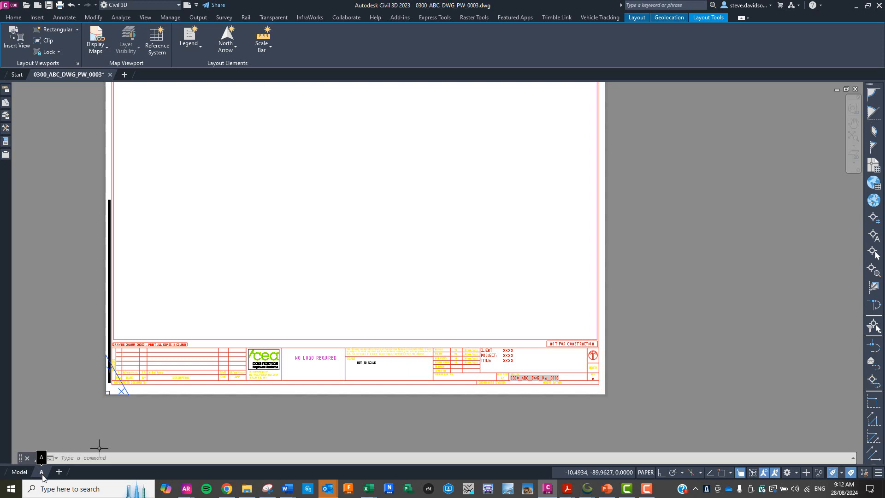
Return to DWGLIST.csv in Excel and set TITLE1 in row 2 to ABC MINE.
{"action": "left_click", "coordinate": [368, 488]}
{"action": "left_click", "coordinate": [618, 456]}
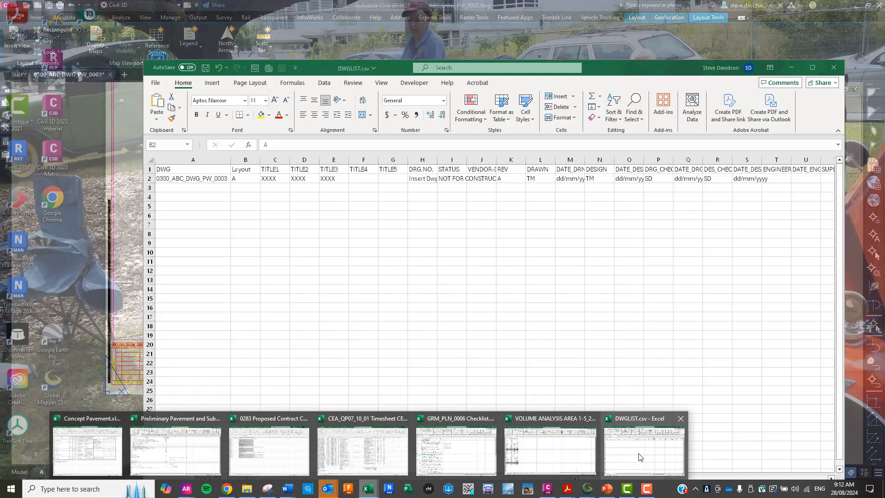
{"action": "left_click", "coordinate": [275, 181]}
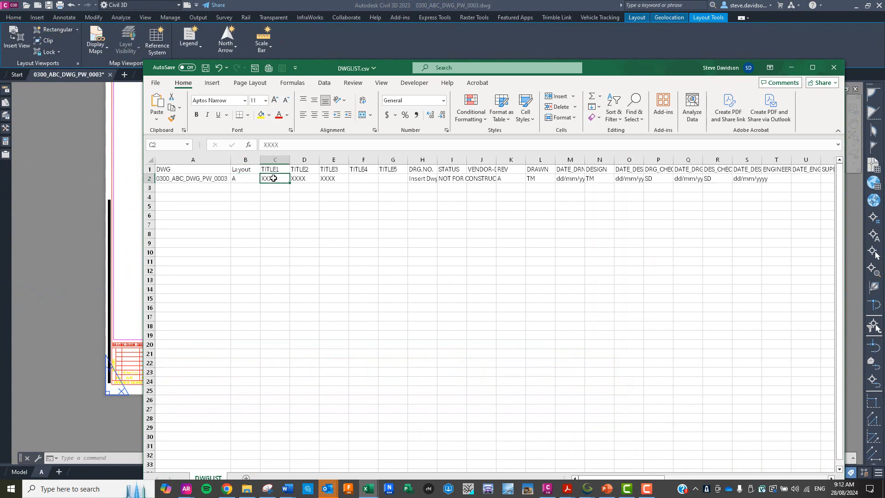
{"action": "type", "text": "ABC Min"}
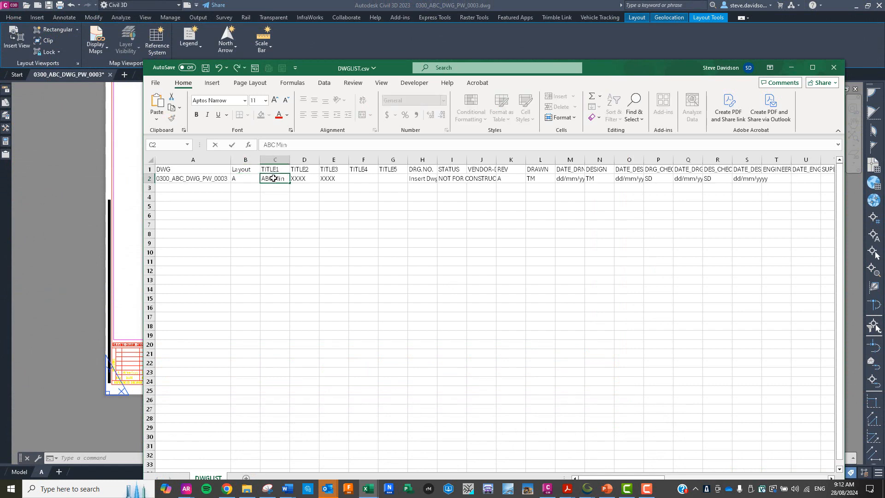
{"action": "key", "text": "BackSpace"}
{"action": "key", "text": "BackSpace"}
{"action": "type", "text": "INE"}
{"action": "key", "text": "Tab"}
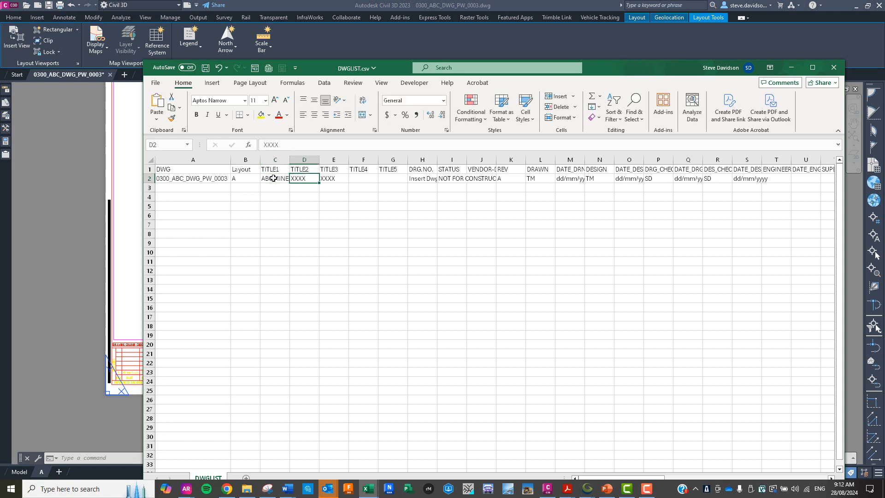
Set TITLE2 in row 2 to ROAD TO NOWHERE and TITLE3 to LOCALITY PLAN.
{"action": "type", "text": "ROAD"}
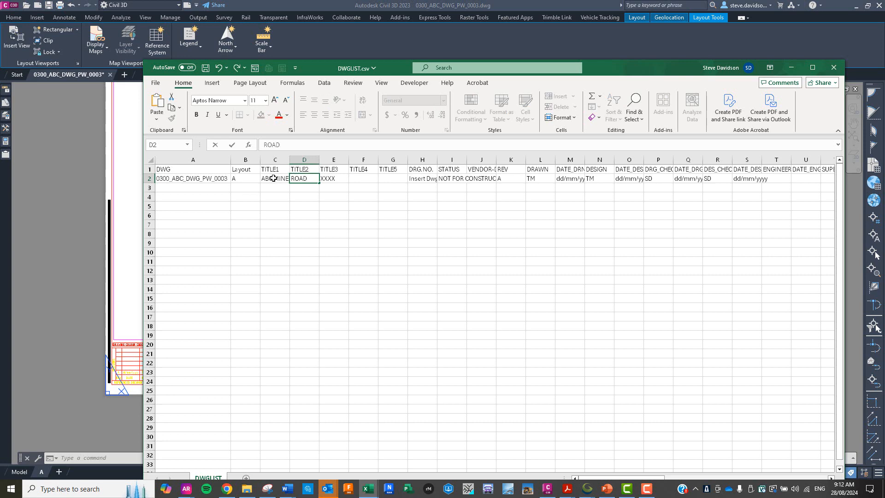
{"action": "type", "text": " TO NOWHERE"}
{"action": "key", "text": "Tab"}
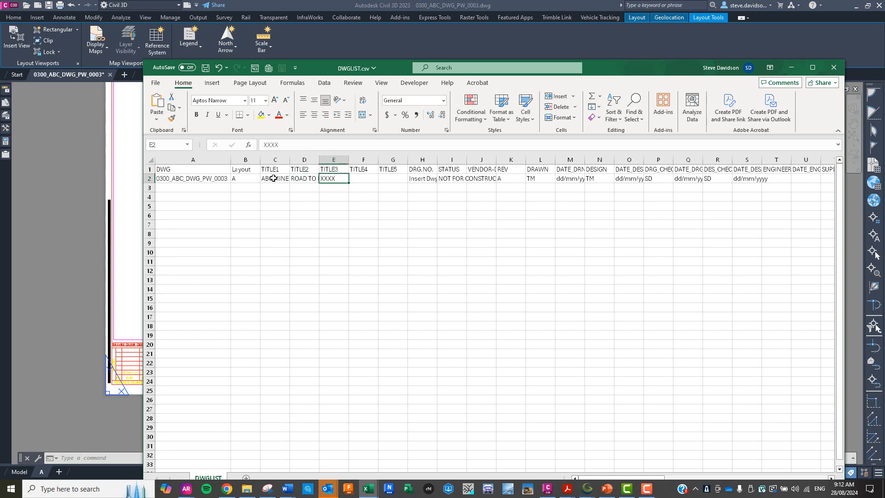
{"action": "type", "text": "I"}
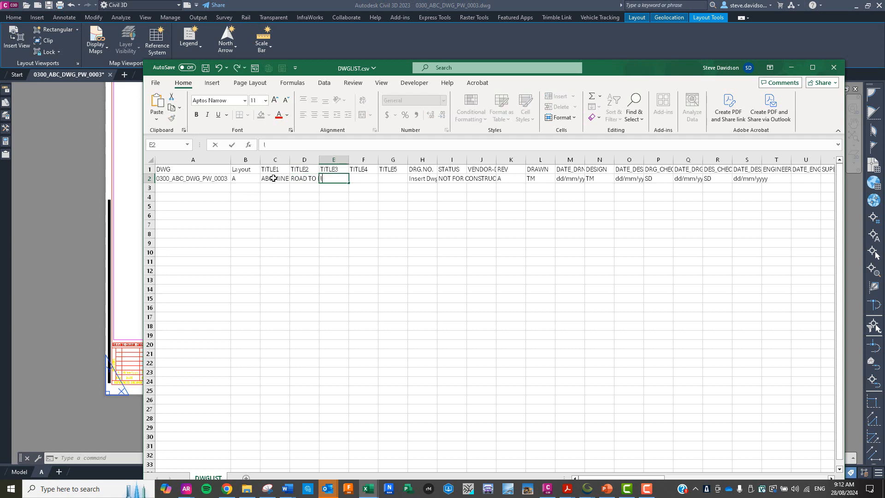
{"action": "type", "text": "OCALITY PLAN"}
{"action": "key", "text": "Tab"}
{"action": "key", "text": "Tab"}
{"action": "key", "text": "Tab"}
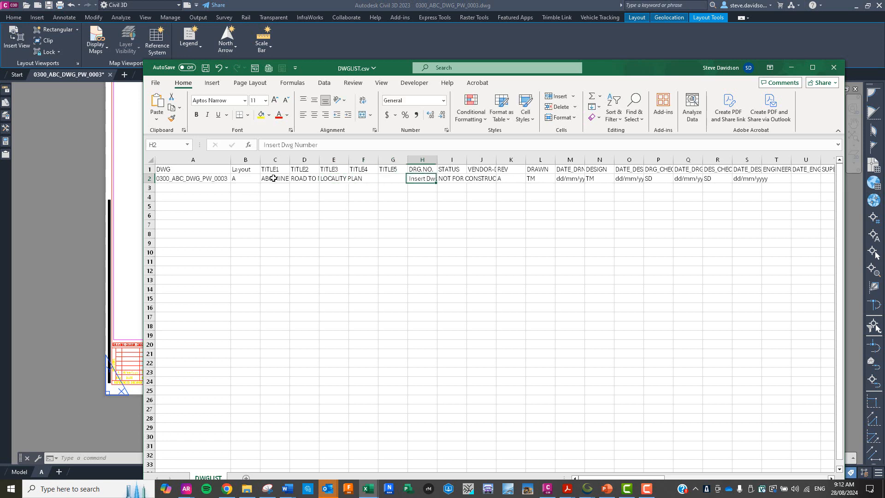
Link the DRG.NO. cell in row 2 to the DWG name with the formula =A2.
{"action": "type", "text": "="}
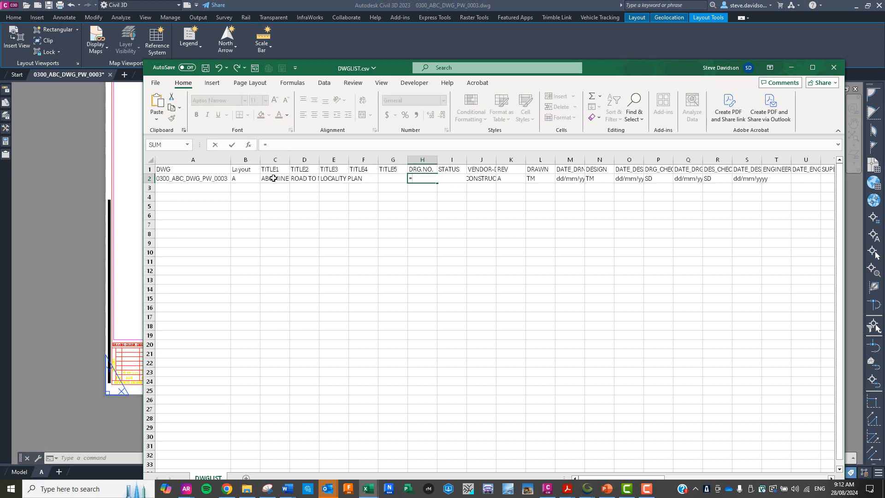
{"action": "key", "text": "Left"}
{"action": "key", "text": "Left"}
{"action": "key", "text": "Left"}
{"action": "key", "text": "Left"}
{"action": "key", "text": "Left"}
{"action": "key", "text": "Left"}
{"action": "key", "text": "Left"}
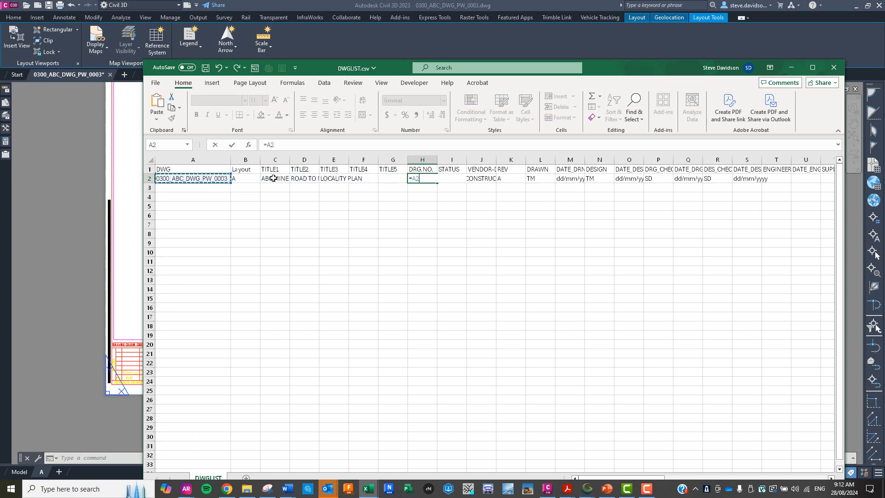
{"action": "key", "text": "Return"}
Set the vendor drawing number in row 2 to TBA.
{"action": "key", "text": "Up"}
{"action": "key", "text": "Right"}
{"action": "key", "text": "Right"}
{"action": "key", "text": "Right"}
{"action": "key", "text": "Right"}
{"action": "key", "text": "Right"}
{"action": "key", "text": "Right"}
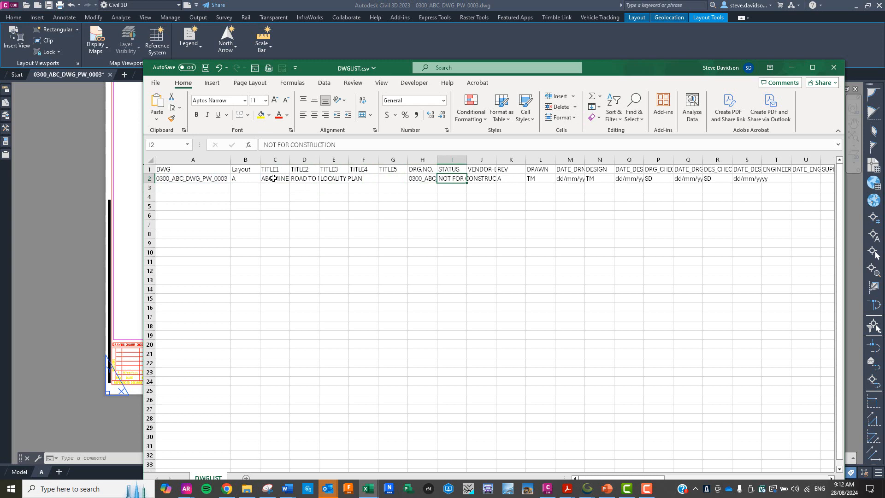
{"action": "key", "text": "Right"}
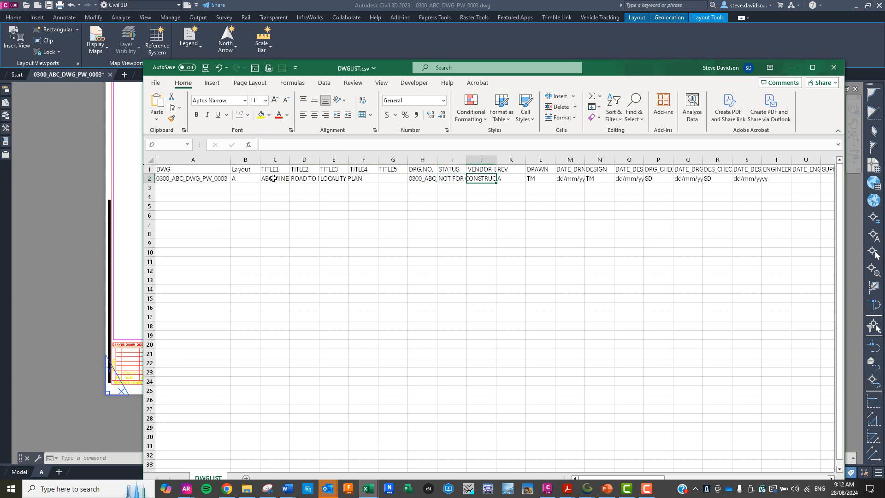
{"action": "type", "text": "TBA"}
{"action": "key", "text": "Right"}
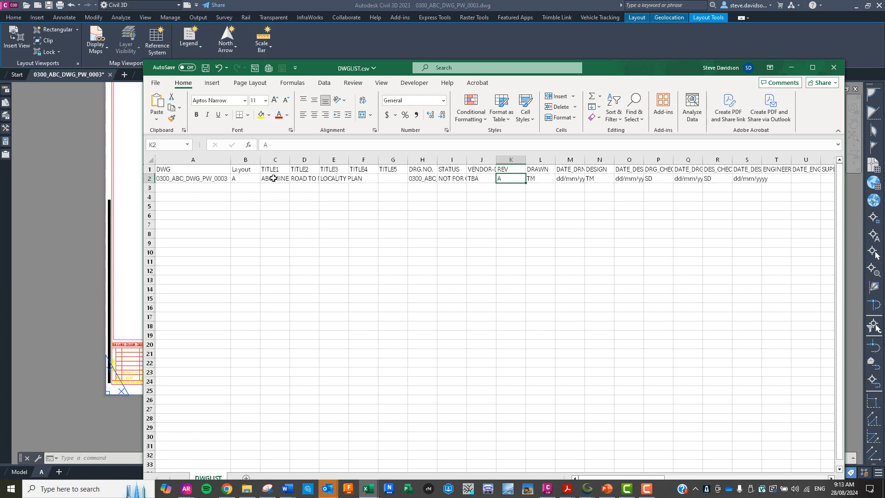
Set DRAWN in row 2 to SD and its drawn date, DATE_DRN, to 28/06/2024.
{"action": "key", "text": "Right"}
{"action": "type", "text": "SD"}
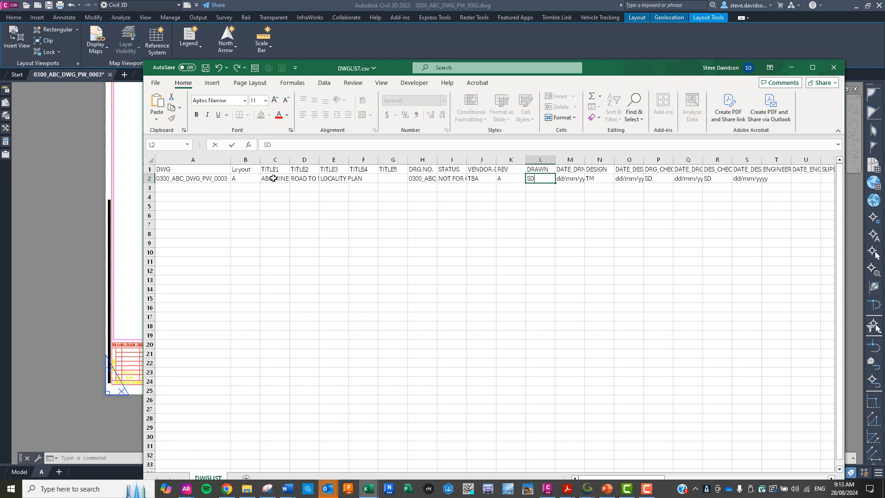
{"action": "key", "text": "Right"}
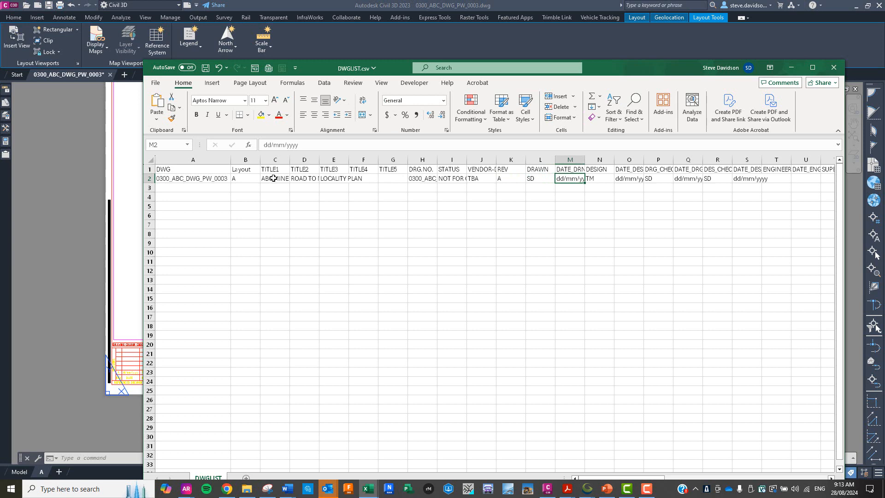
{"action": "type", "text": "28/06/20"}
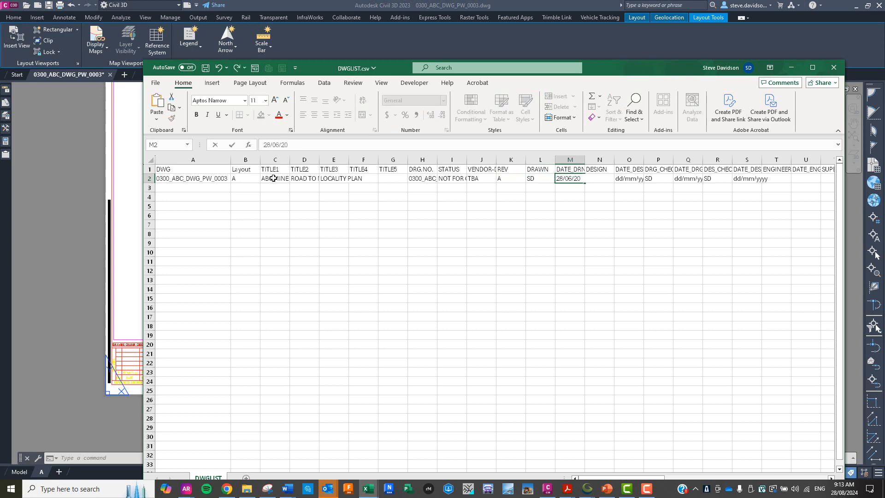
{"action": "type", "text": "24"}
{"action": "key", "text": "Tab"}
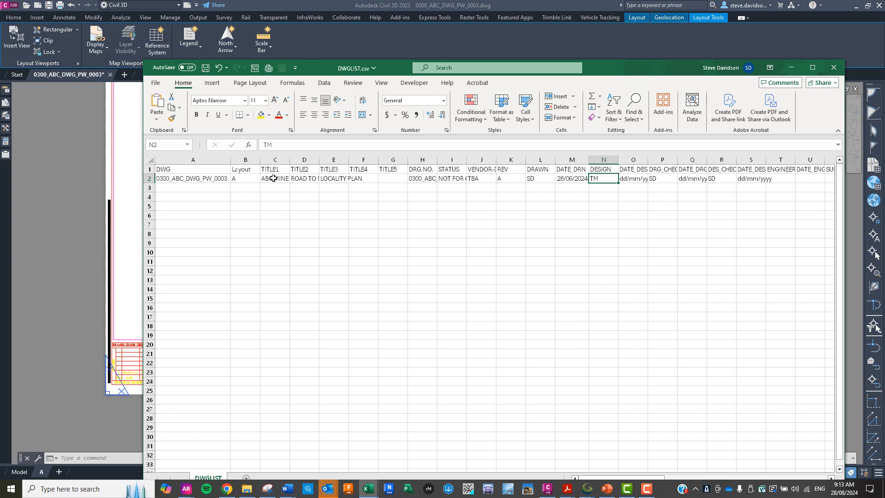
Set DESIGN in row 2 to MM and its design date, DATE_DES, to 27/08/2024.
{"action": "type", "text": "MM"}
{"action": "key", "text": "Tab"}
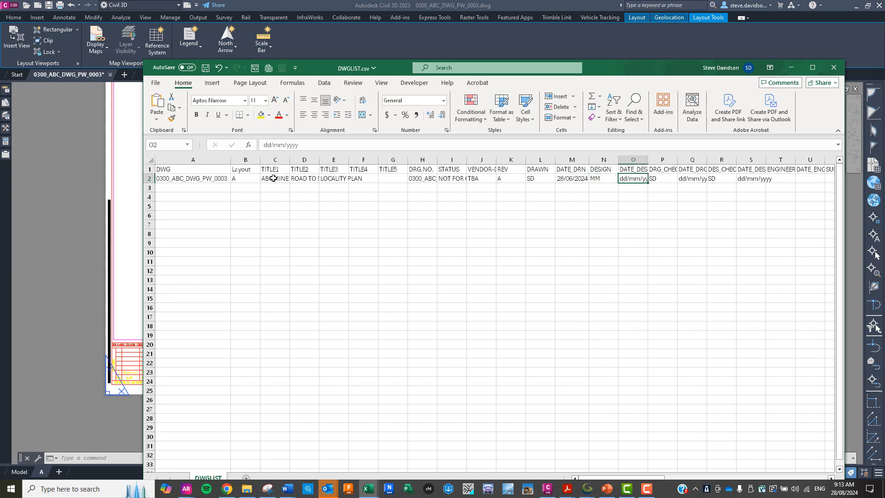
{"action": "type", "text": "27/"}
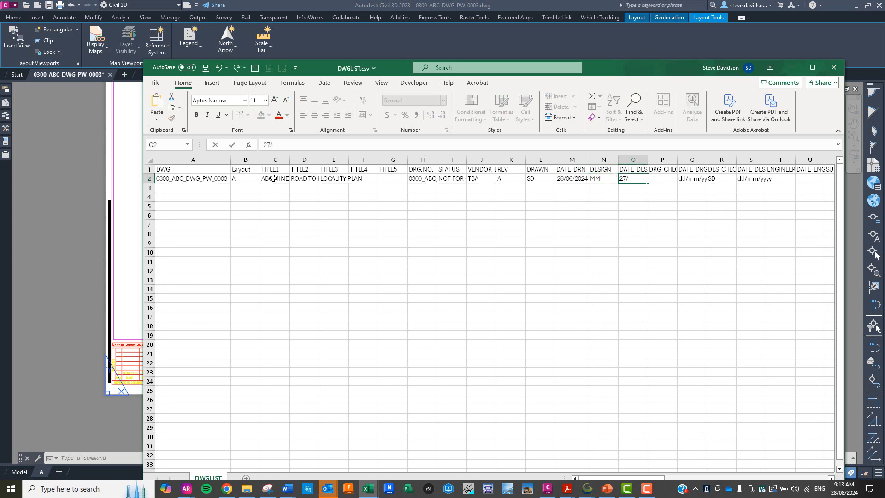
{"action": "type", "text": "08/2024"}
{"action": "key", "text": "Tab"}
Clear the drawing check initials and drawing check date in row 2.
{"action": "type", "text": "="}
{"action": "key", "text": "Right"}
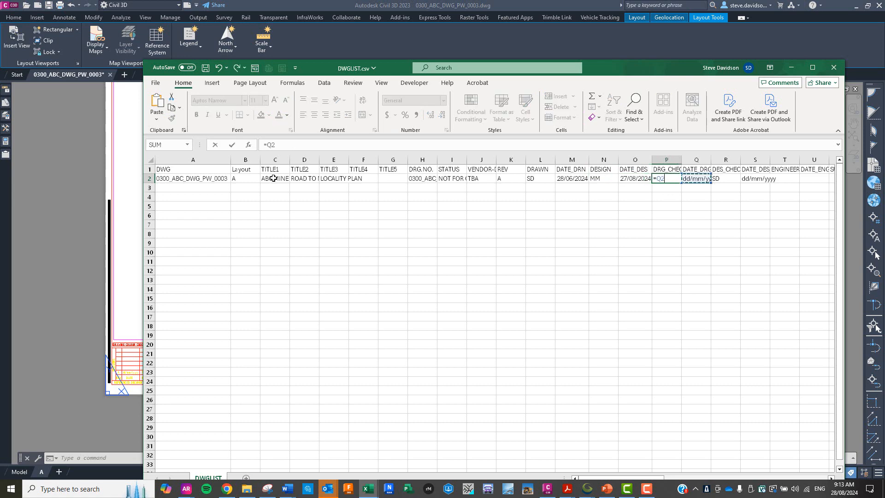
{"action": "key", "text": "BackSpace"}
{"action": "key", "text": "Right"}
{"action": "key", "text": "BackSpace"}
{"action": "key", "text": "Right"}
{"action": "key", "text": "Left"}
{"action": "key", "text": "Left"}
{"action": "key", "text": "BackSpace"}
{"action": "key", "text": "Right"}
{"action": "key", "text": "Right"}
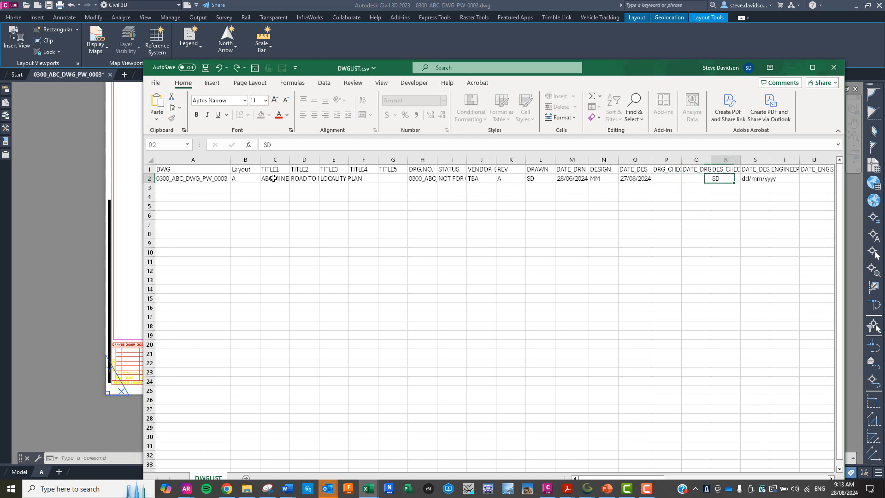
Clear the design check initials and design check date in row 2.
{"action": "key", "text": "Right"}
{"action": "key", "text": "Left"}
{"action": "key", "text": "BackSpace"}
{"action": "key", "text": "Right"}
{"action": "key", "text": "BackSpace"}
{"action": "key", "text": "Right"}
{"action": "key", "text": "Left"}
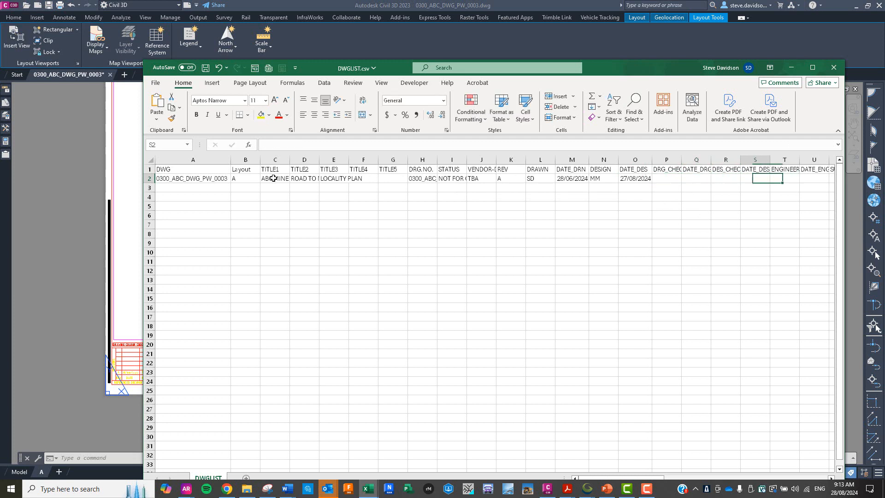
{"action": "key", "text": "Right"}
{"action": "key", "text": "Right"}
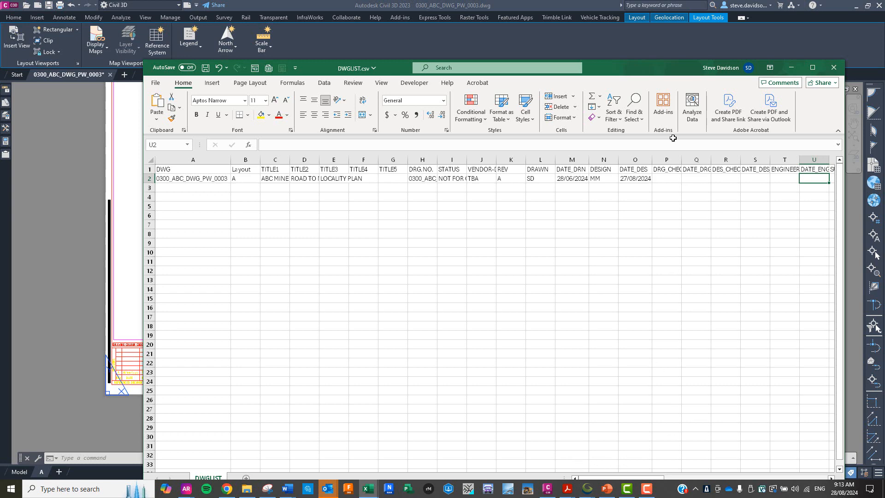
Blank out the revision 1 entries in row 2 by filling the empty height datum cell across to column AJ.
{"action": "left_click_drag", "start_coordinate": [627, 74], "coordinate": [584, 35]}
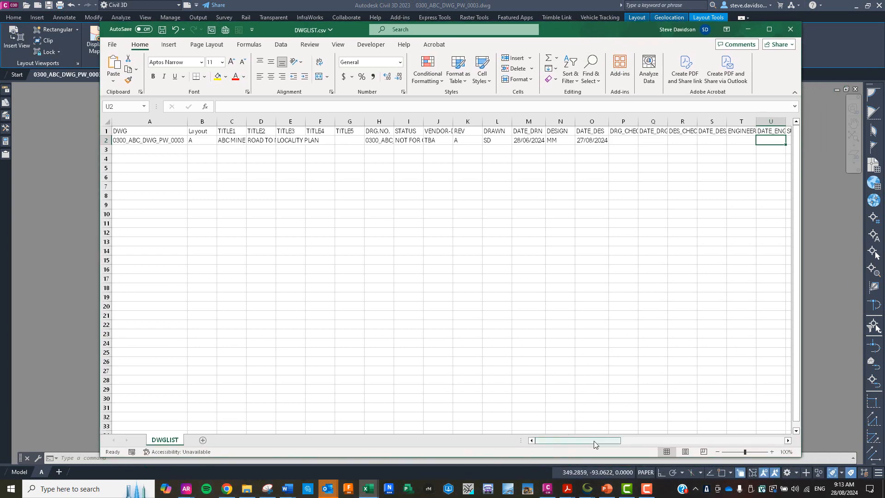
{"action": "left_click_drag", "start_coordinate": [594, 441], "coordinate": [657, 432]}
{"action": "left_click", "coordinate": [442, 139]}
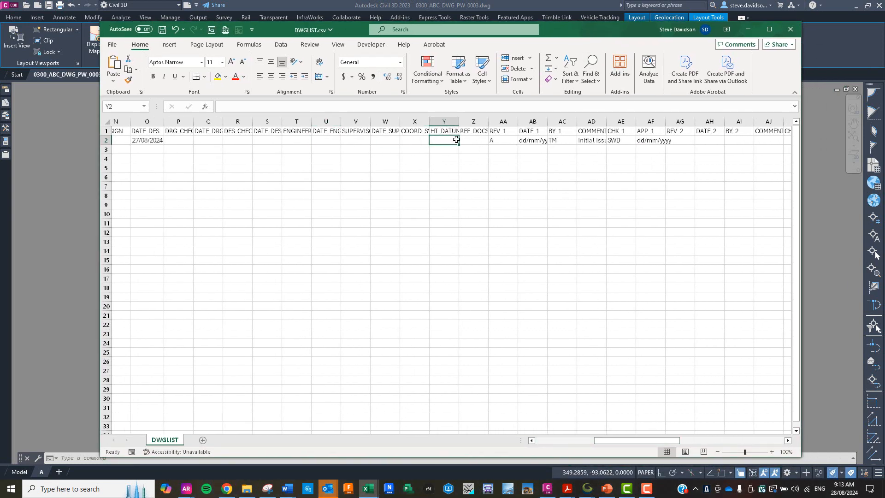
{"action": "left_click_drag", "start_coordinate": [459, 145], "coordinate": [779, 145]}
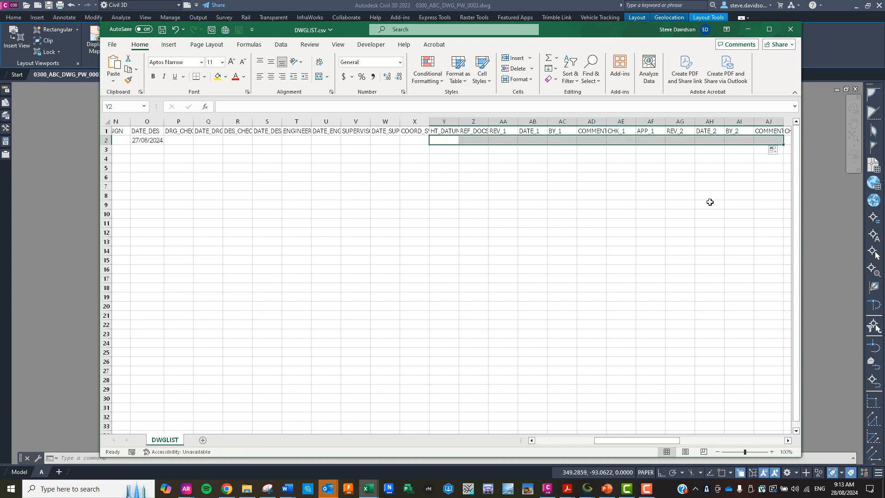
{"action": "left_click", "coordinate": [710, 204]}
Auto-fit all column widths to their contents and save DWGLIST.csv.
{"action": "left_click_drag", "start_coordinate": [675, 440], "coordinate": [506, 440]}
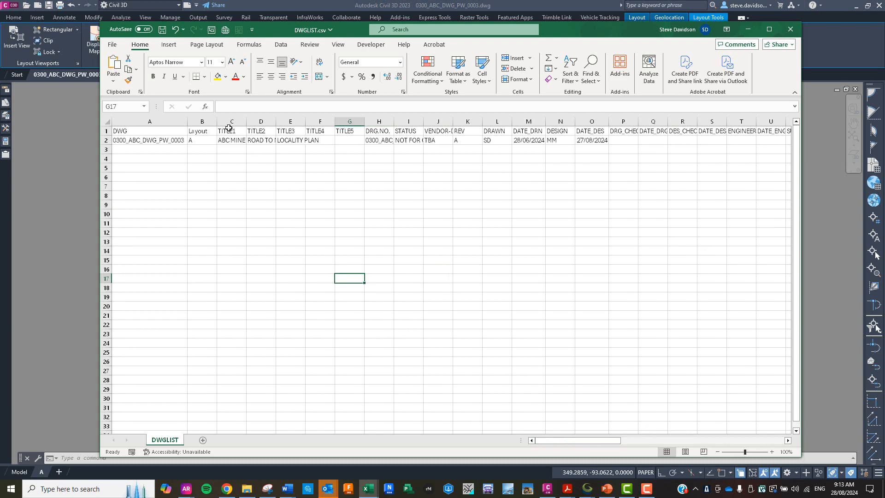
{"action": "left_click", "coordinate": [107, 119]}
{"action": "double_click", "coordinate": [247, 119]}
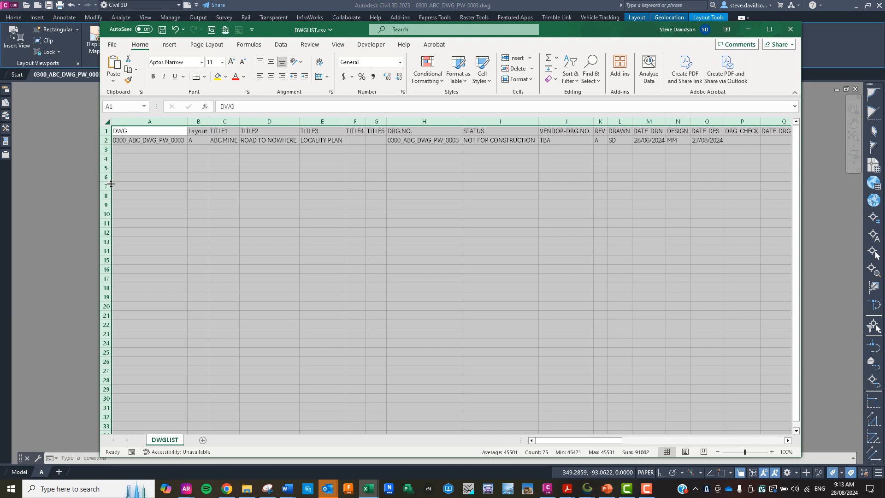
{"action": "left_click", "coordinate": [179, 148]}
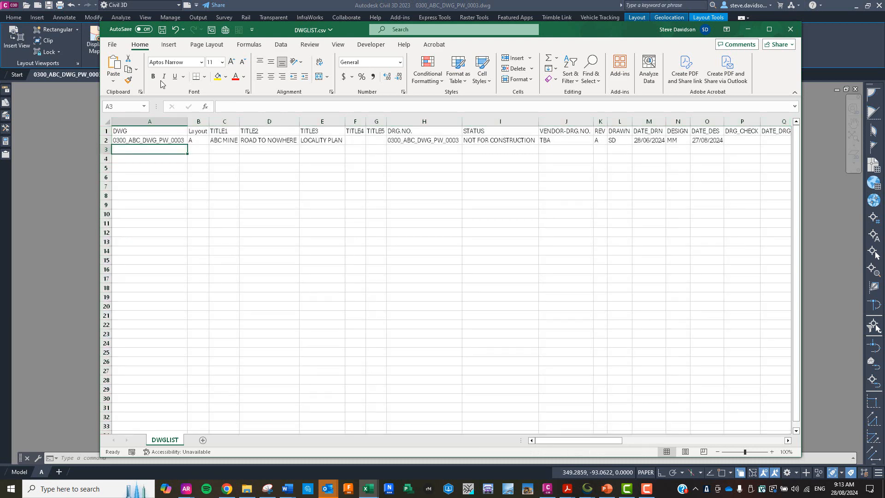
{"action": "left_click", "coordinate": [162, 30]}
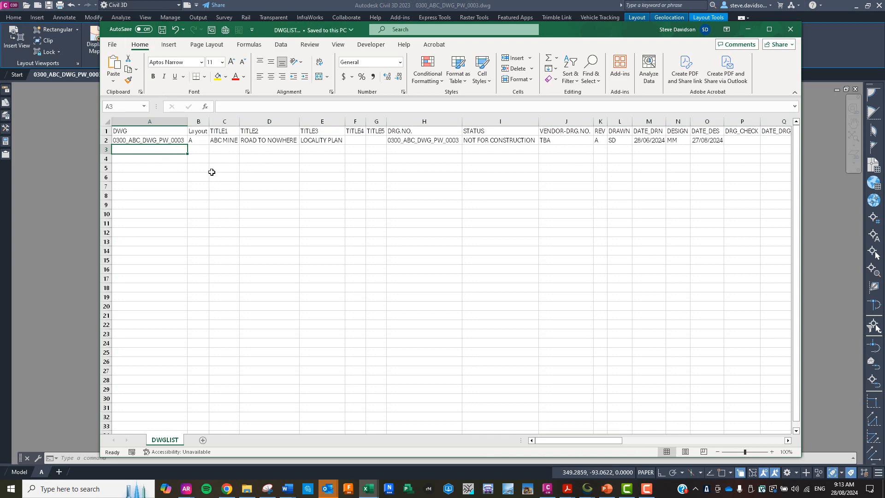
Switch to Civil 3D and run the UTB command to update the title block from the CSV.
{"action": "left_click", "coordinate": [63, 195]}
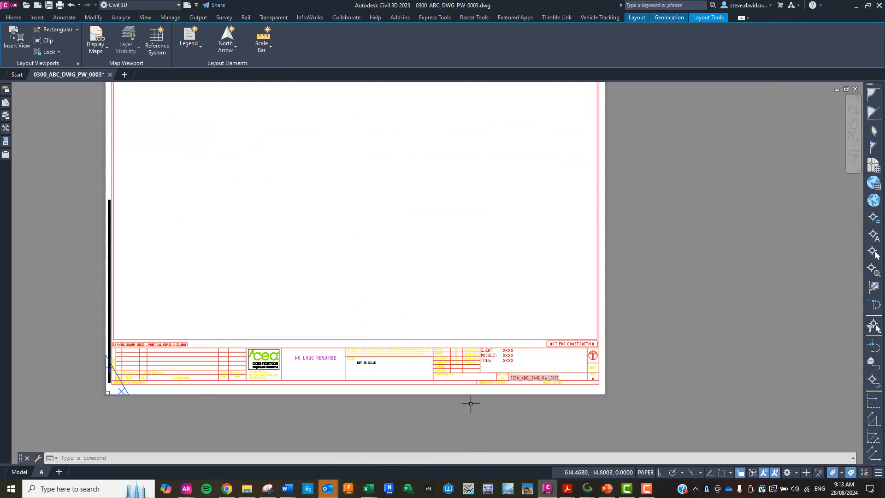
{"action": "scroll", "coordinate": [522, 350], "scroll_direction": "up", "scroll_amount": 7}
{"action": "middle_click_drag", "start_coordinate": [519, 362], "coordinate": [589, 277]}
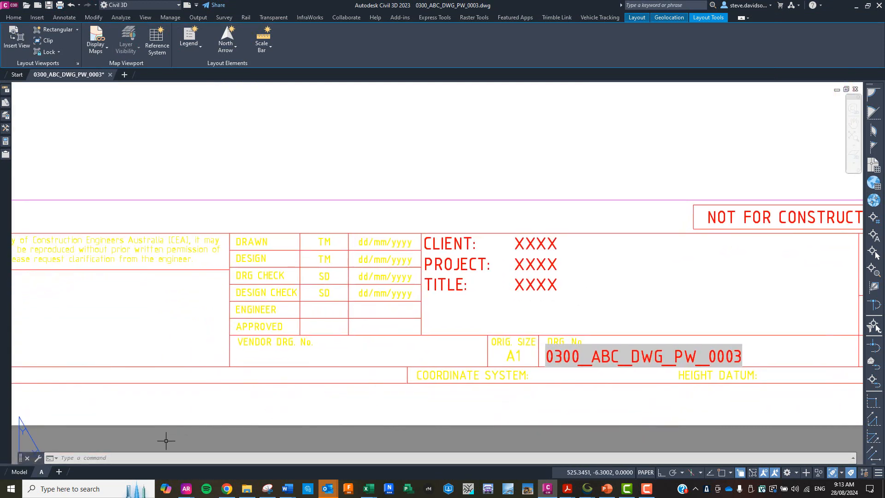
{"action": "left_click", "coordinate": [157, 459]}
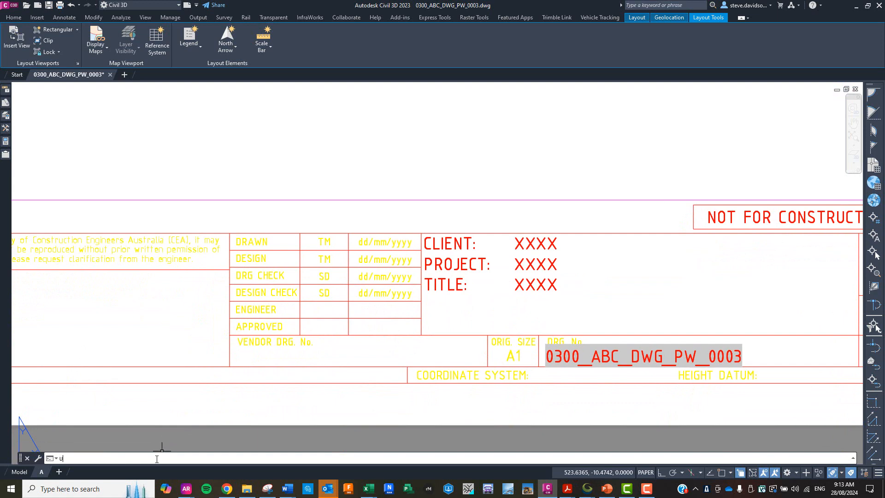
{"action": "type", "text": "UTB"}
{"action": "key", "text": "Return"}
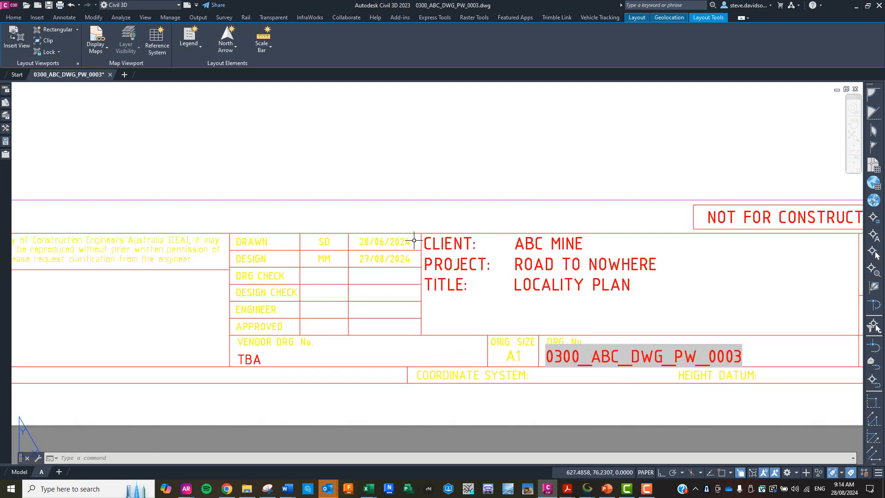
{"action": "scroll", "coordinate": [414, 240], "scroll_direction": "down", "scroll_amount": 5}
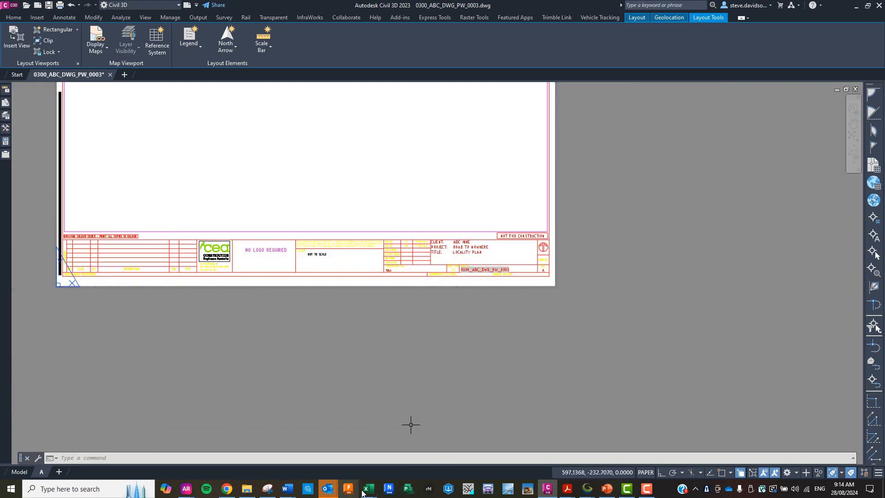
Return to DWGLIST.csv in Excel and change TITLE1 in row 2 to XYZ MINE.
{"action": "mouse_move", "coordinate": [368, 490]}
{"action": "left_click", "coordinate": [625, 453]}
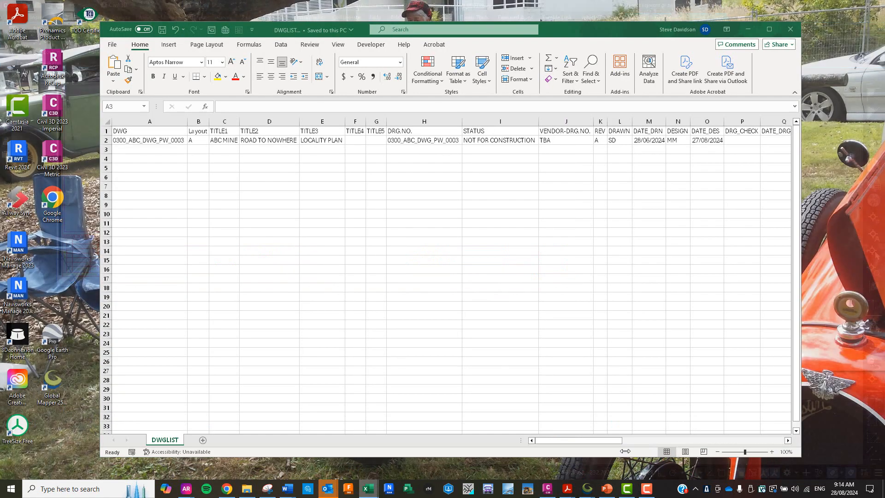
{"action": "left_click", "coordinate": [229, 140]}
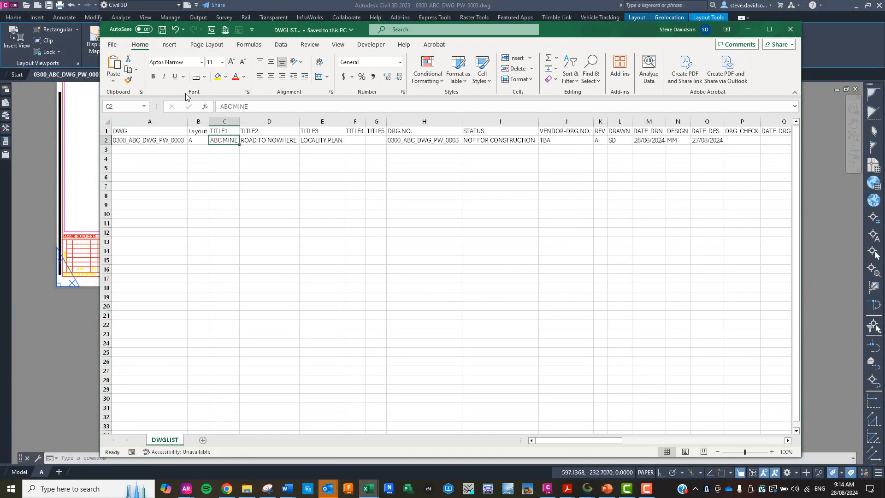
{"action": "left_click_drag", "start_coordinate": [221, 104], "coordinate": [210, 112]}
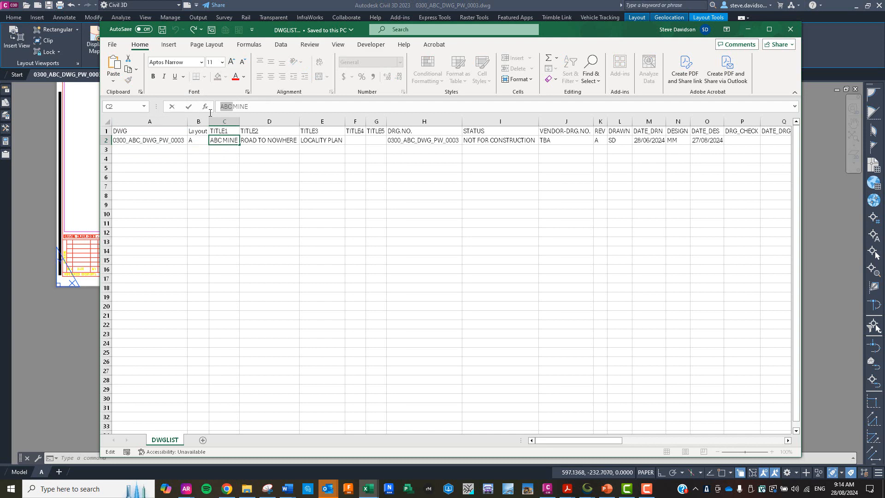
{"action": "type", "text": "xyz"}
{"action": "key", "text": "BackSpace"}
{"action": "key", "text": "BackSpace"}
{"action": "key", "text": "BackSpace"}
{"action": "type", "text": "XYZ"}
{"action": "left_click", "coordinate": [236, 191]}
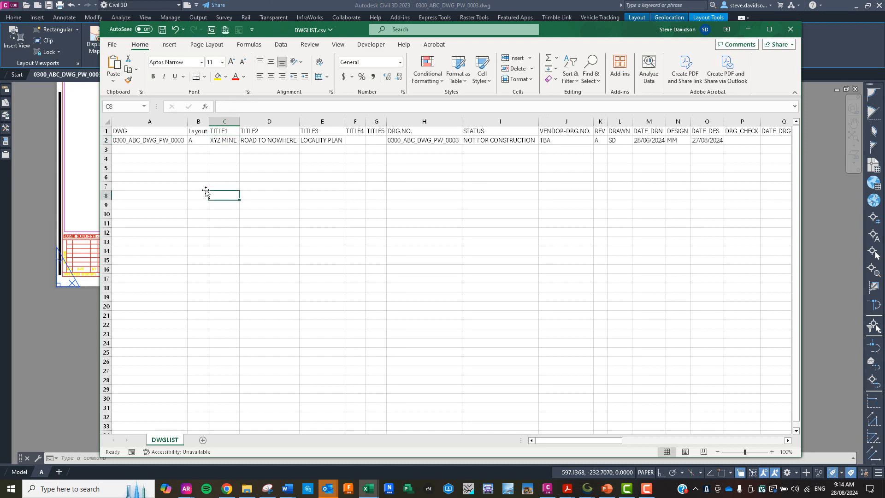
Switch to Civil 3D and try to update the title block with the UTB command.
{"action": "left_click", "coordinate": [80, 181]}
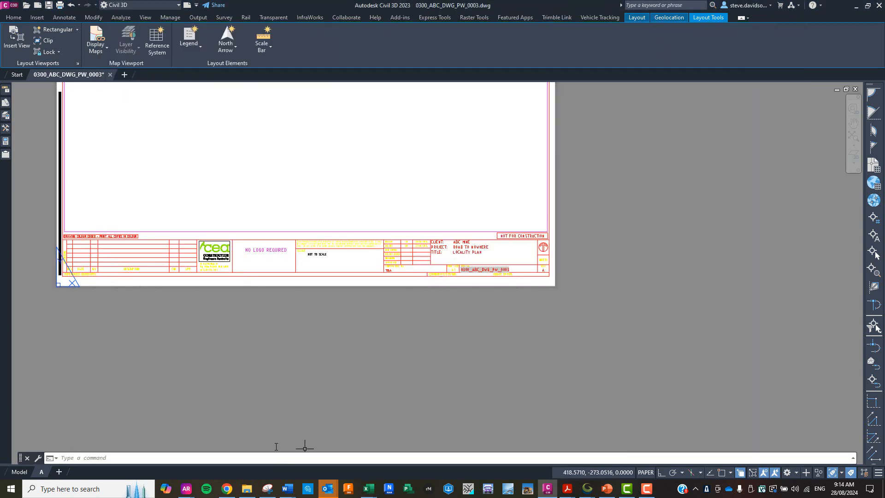
{"action": "scroll", "coordinate": [440, 275], "scroll_direction": "up", "scroll_amount": 2}
{"action": "middle_click_drag", "start_coordinate": [441, 275], "coordinate": [453, 333]}
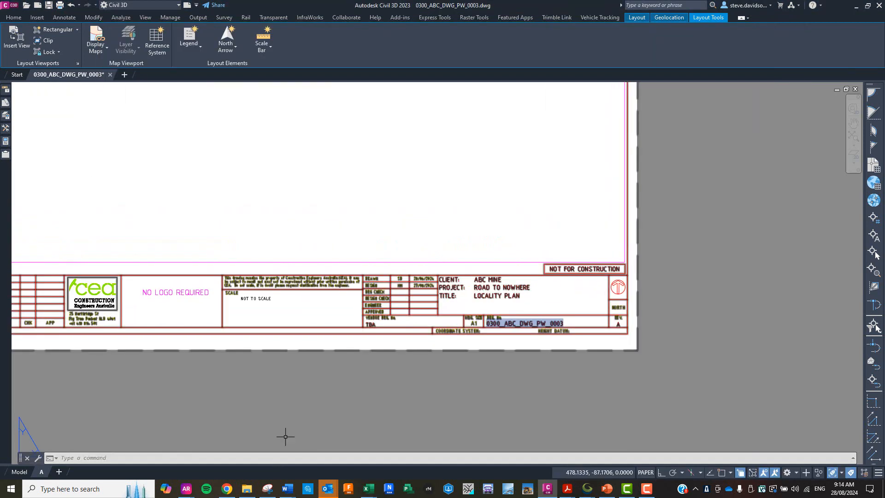
{"action": "left_click", "coordinate": [186, 462]}
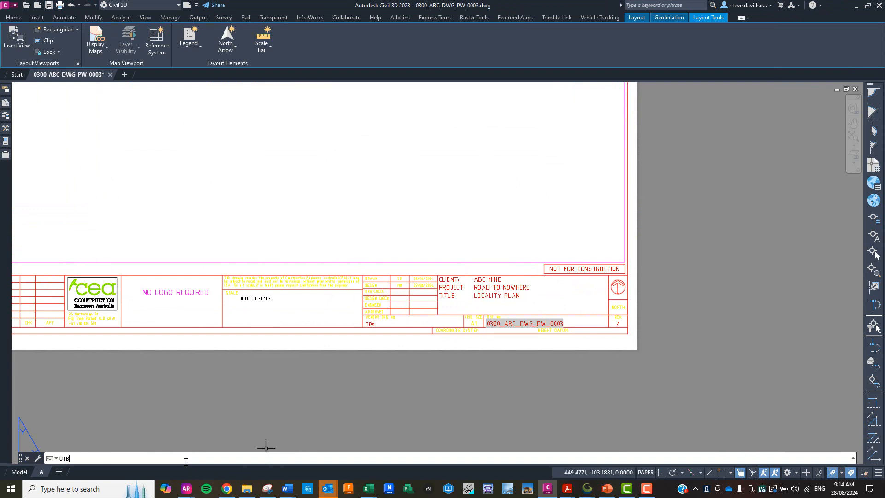
{"action": "key", "text": "Return"}
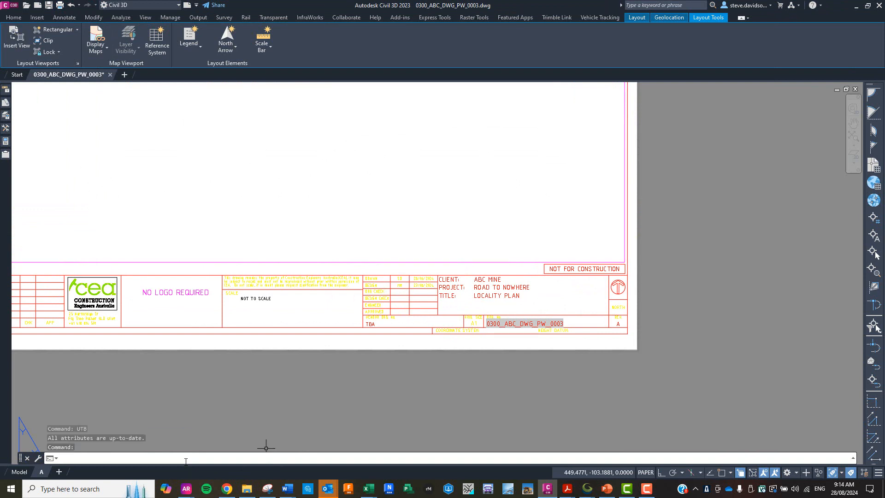
Save DWGLIST.csv in Excel, and rerun UTB in Civil 3D to update the title block with the new client name.
{"action": "left_click", "coordinate": [370, 488]}
{"action": "left_click", "coordinate": [646, 454]}
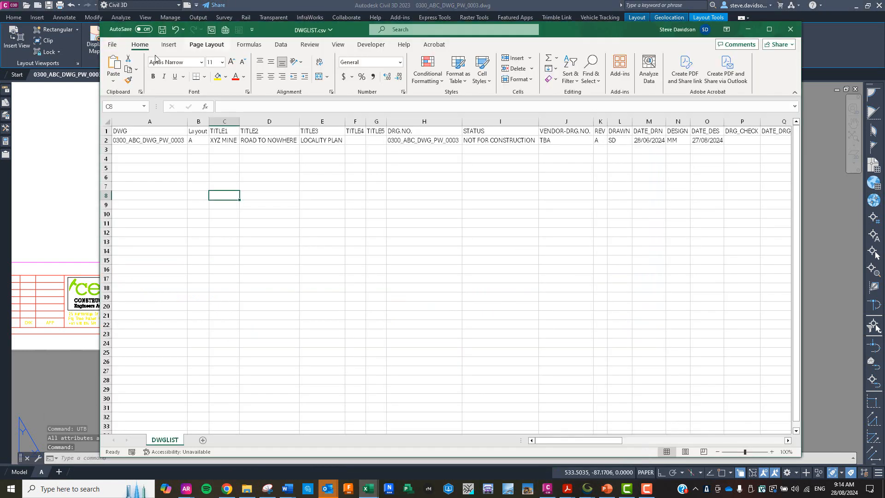
{"action": "left_click", "coordinate": [78, 145]}
{"action": "left_click", "coordinate": [384, 459]}
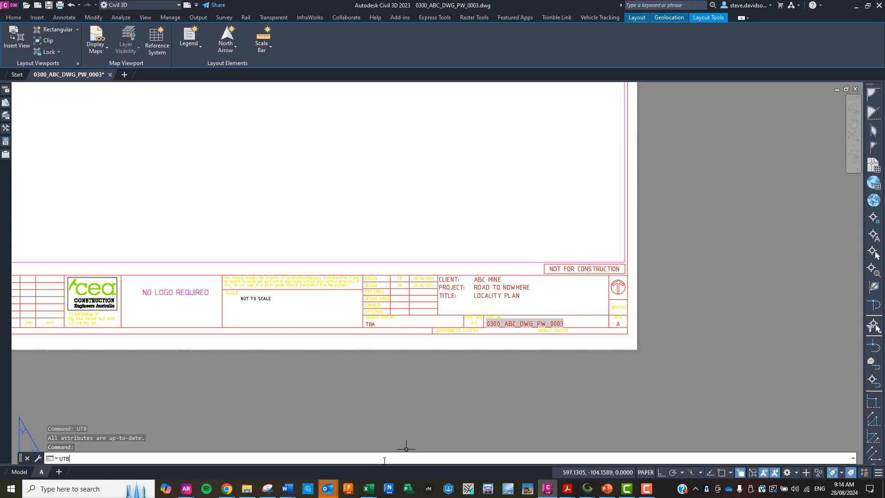
{"action": "key", "text": "Return"}
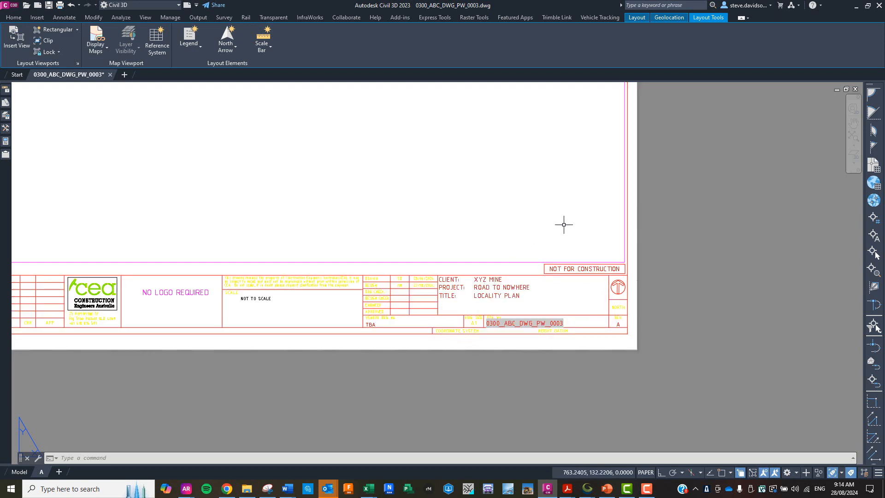
{"action": "scroll", "coordinate": [565, 225], "scroll_direction": "down", "scroll_amount": 2}
{"action": "middle_click_drag", "start_coordinate": [463, 213], "coordinate": [464, 340]}
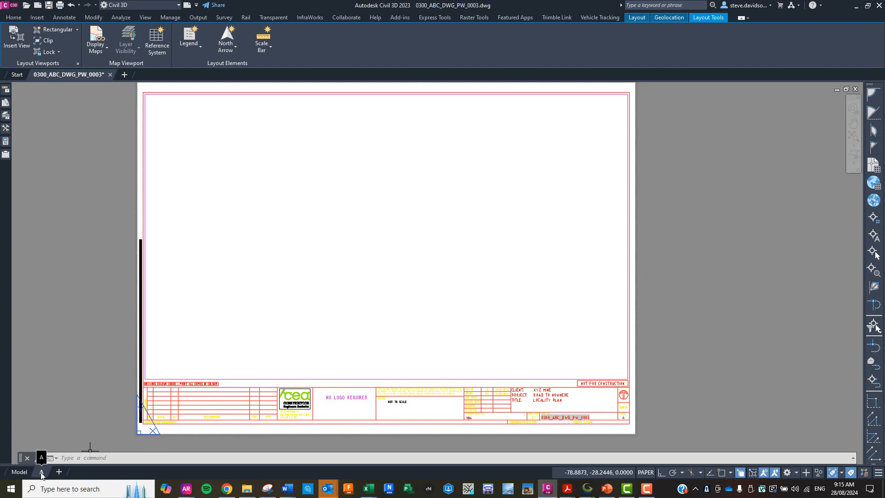
Return to DWGLIST.csv in Excel and check the DWG name in row 2 against the drawing's file name.
{"action": "mouse_move", "coordinate": [56, 80]}
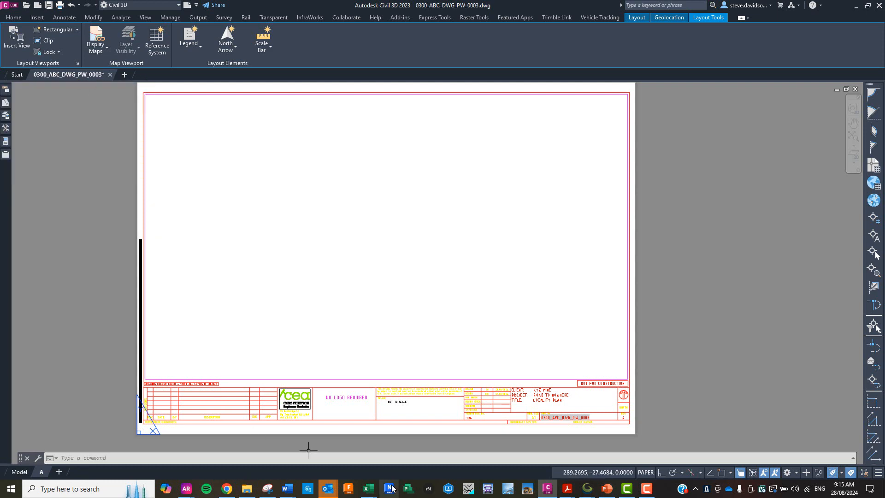
{"action": "mouse_move", "coordinate": [371, 493]}
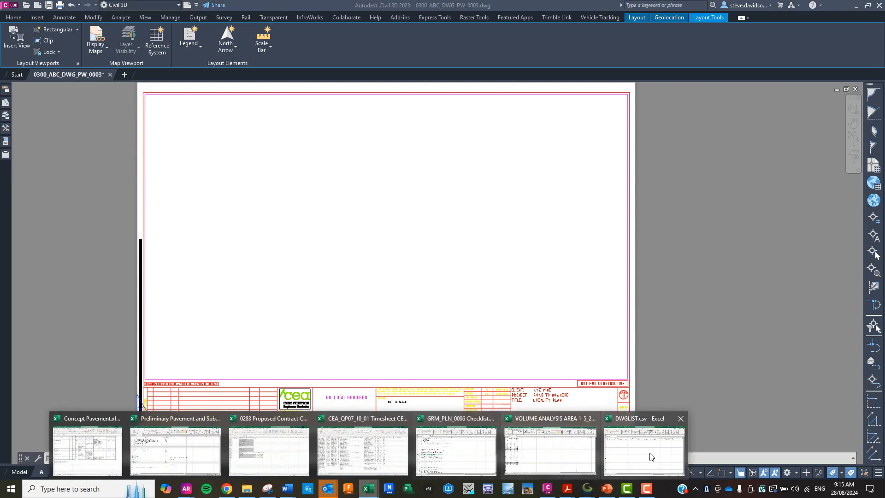
{"action": "left_click", "coordinate": [658, 423]}
{"action": "left_click", "coordinate": [148, 140]}
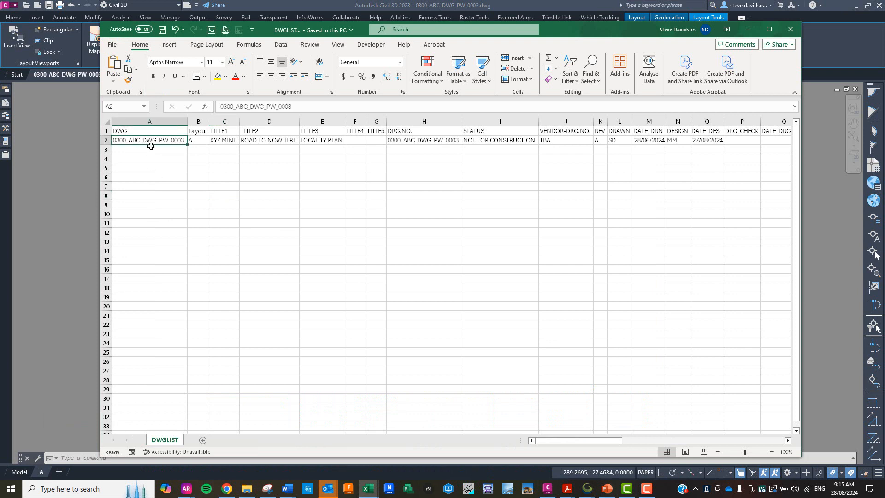